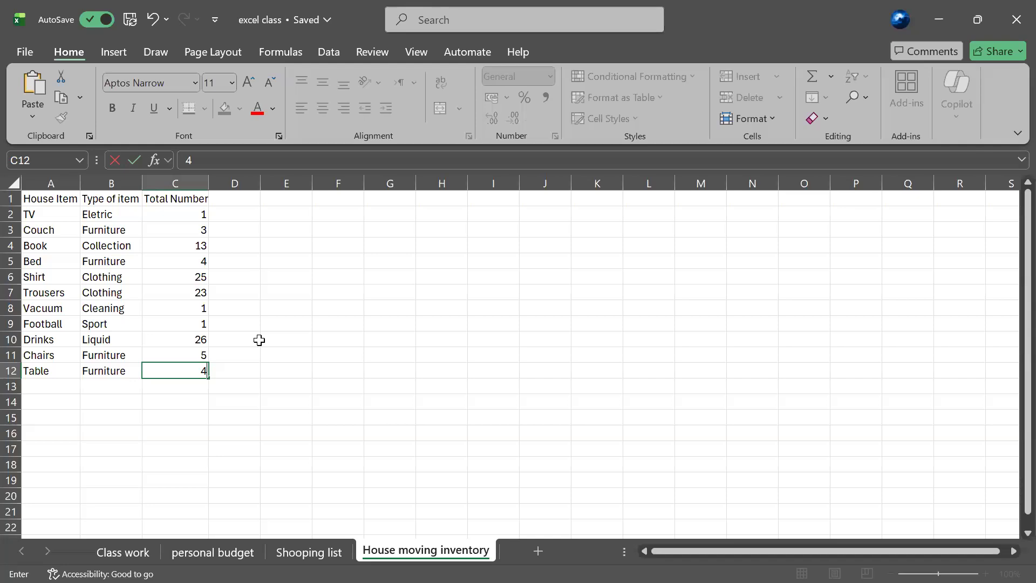
# - Commit the quantity 4 for the Table row in cell C12
pyautogui.click(260, 340)
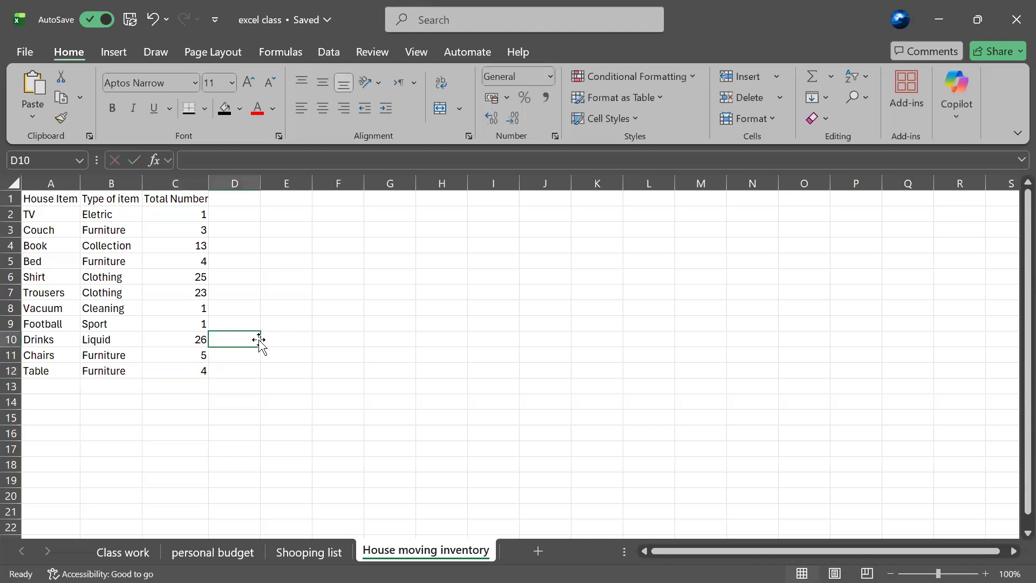
pyautogui.press('XF86AudioRaiseVolume')
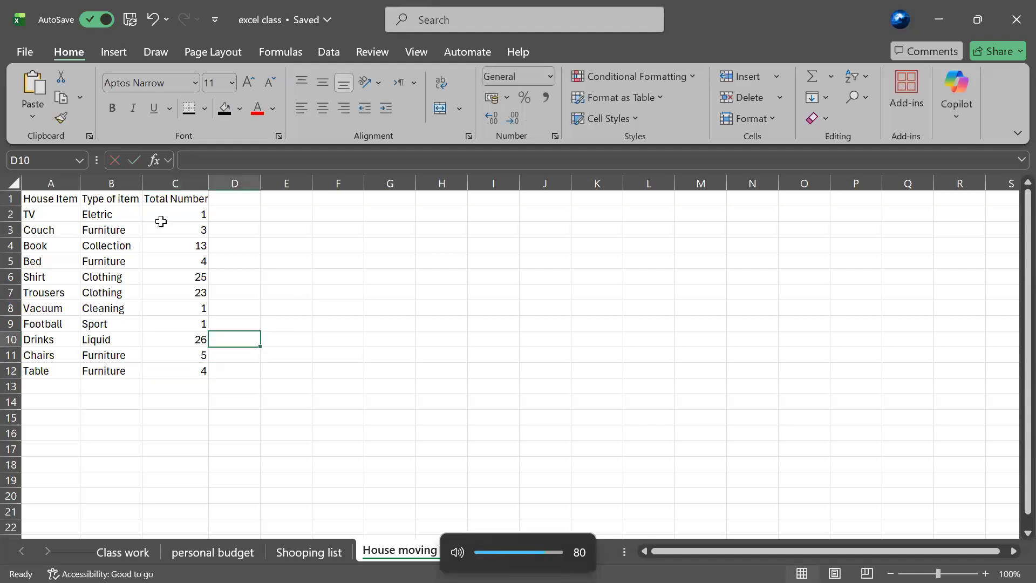
# - Enter the formula =C2+C3 in cell C13 below the Total Number column
pyautogui.click(177, 388)
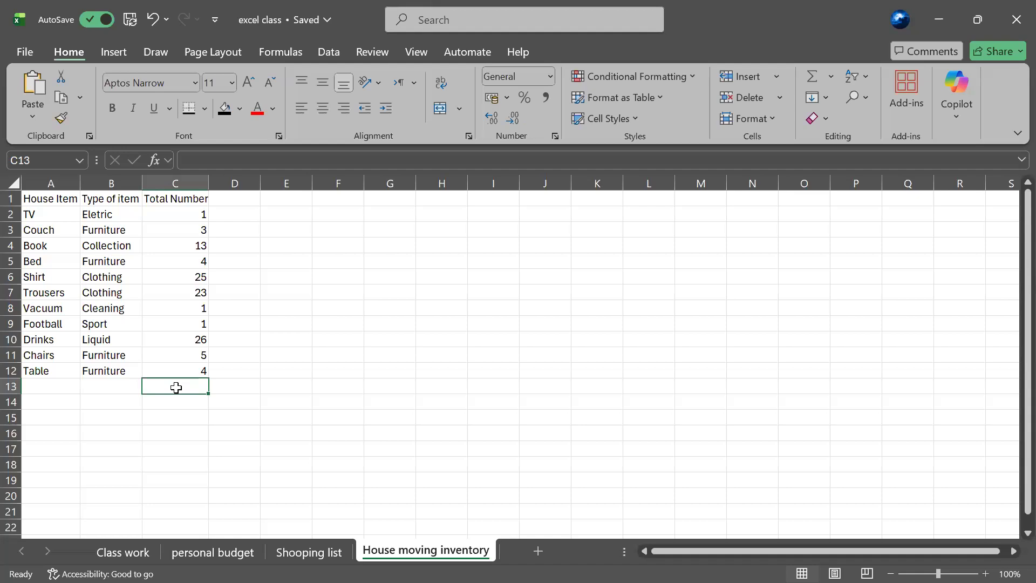
pyautogui.write('=')
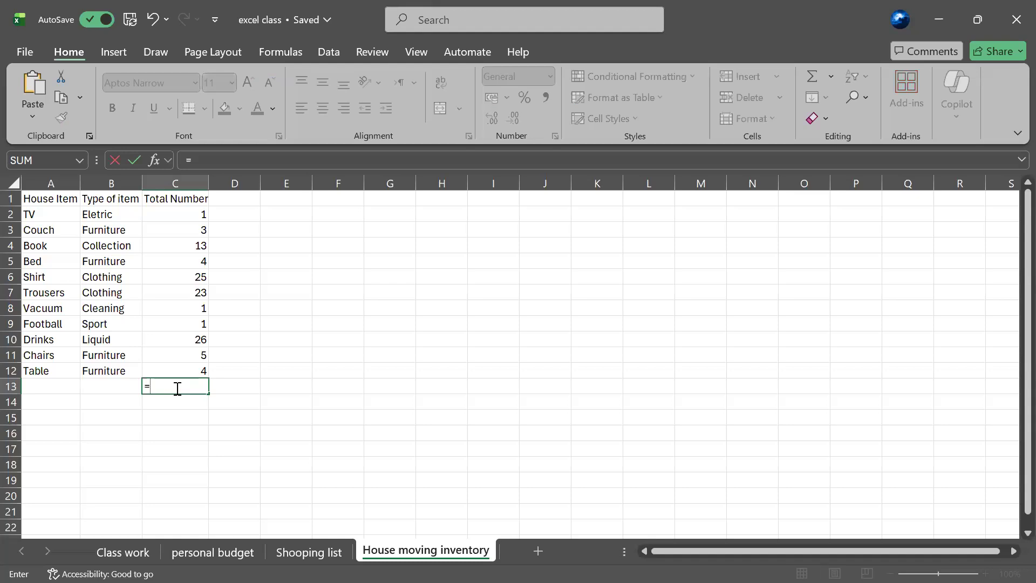
pyautogui.click(178, 222)
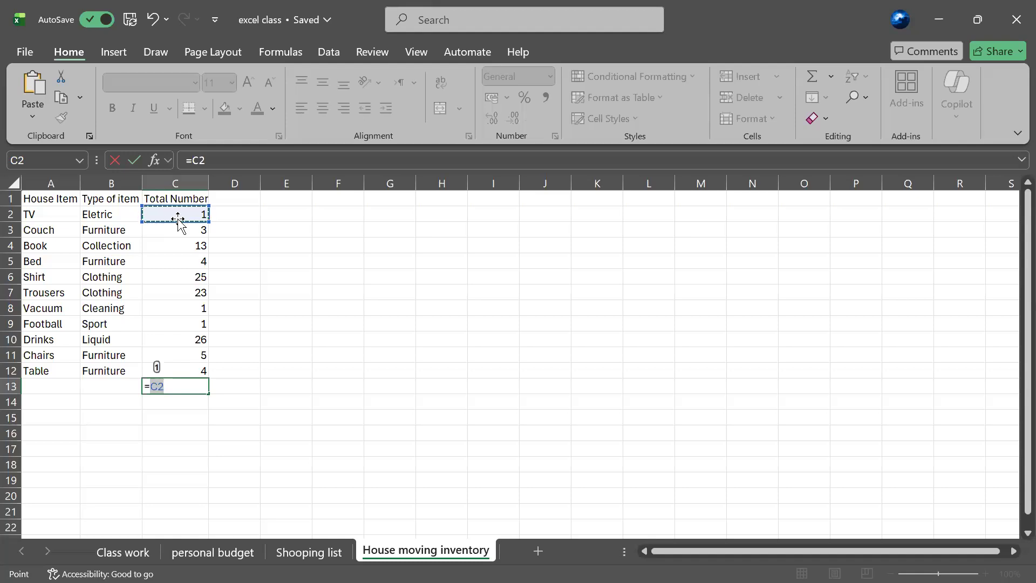
pyautogui.write('+')
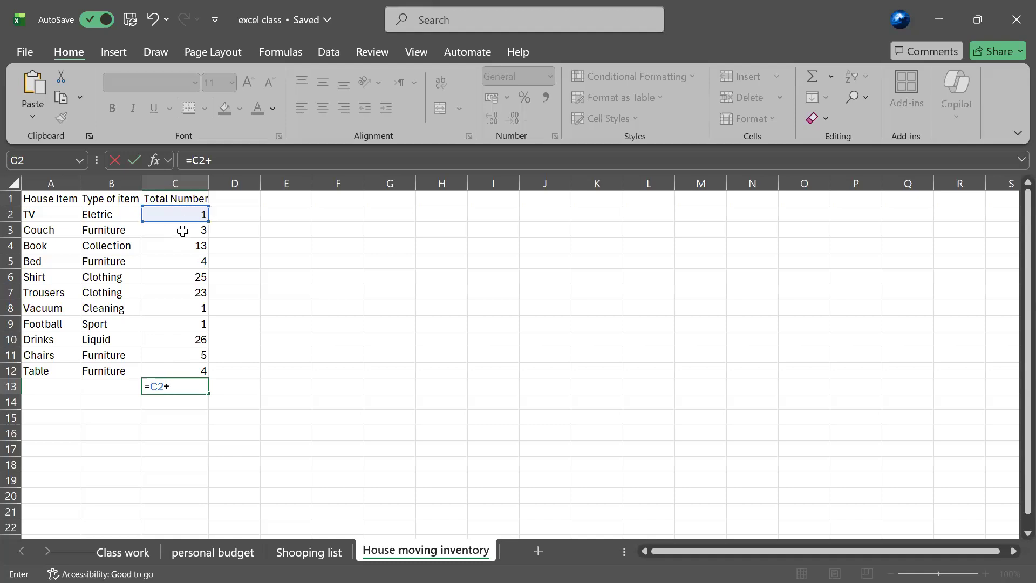
pyautogui.click(180, 237)
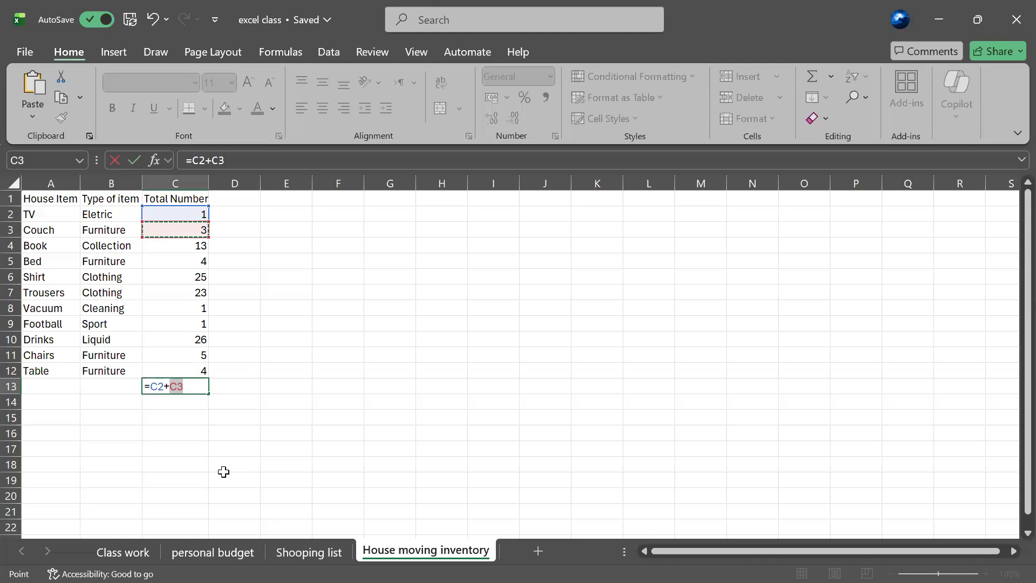
pyautogui.press('Return')
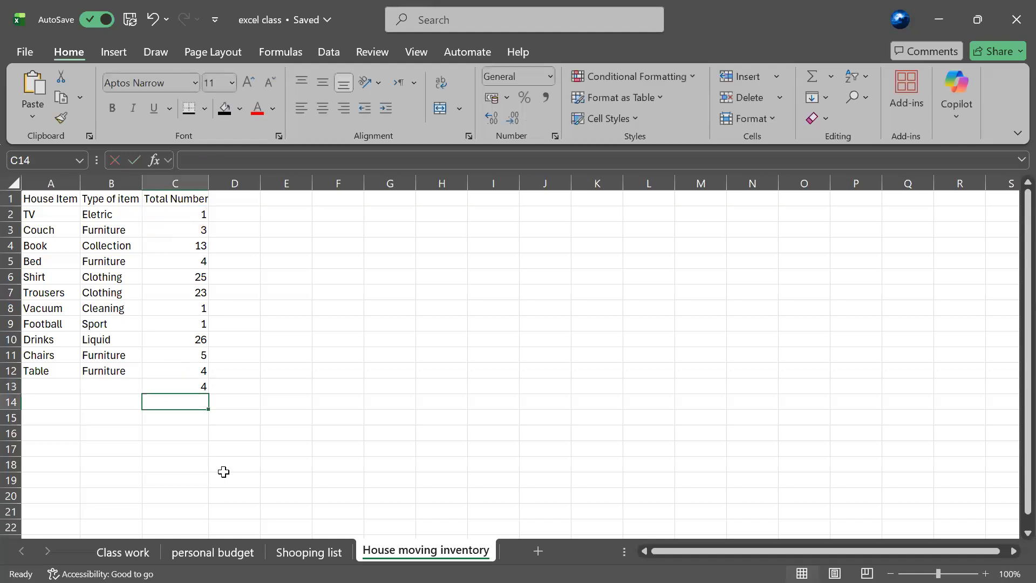
# - Replace the formula in C13 with a new sum beginning =C2+C3+C4+
pyautogui.click(182, 390)
pyautogui.doubleClick(185, 391)
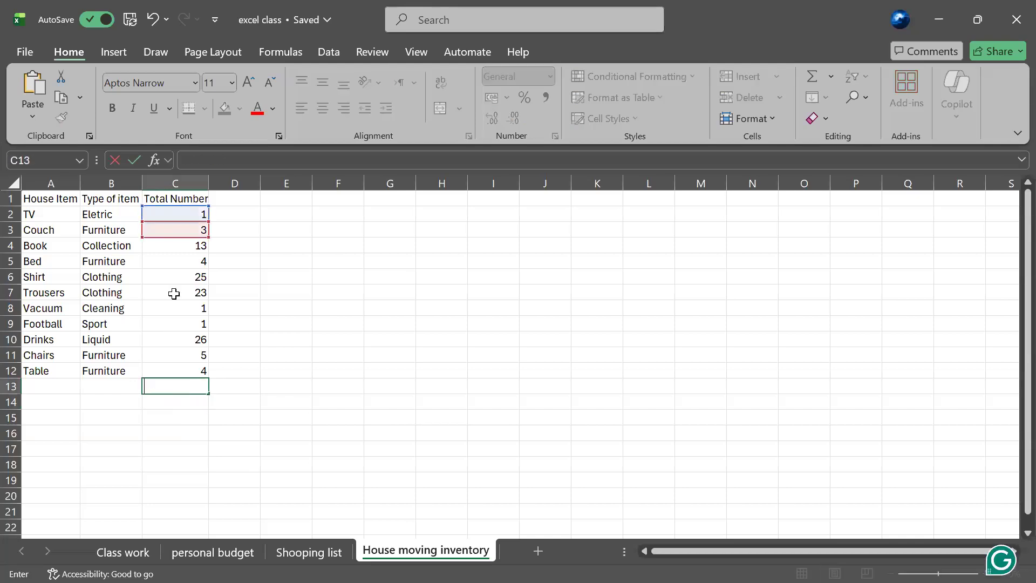
pyautogui.write('=')
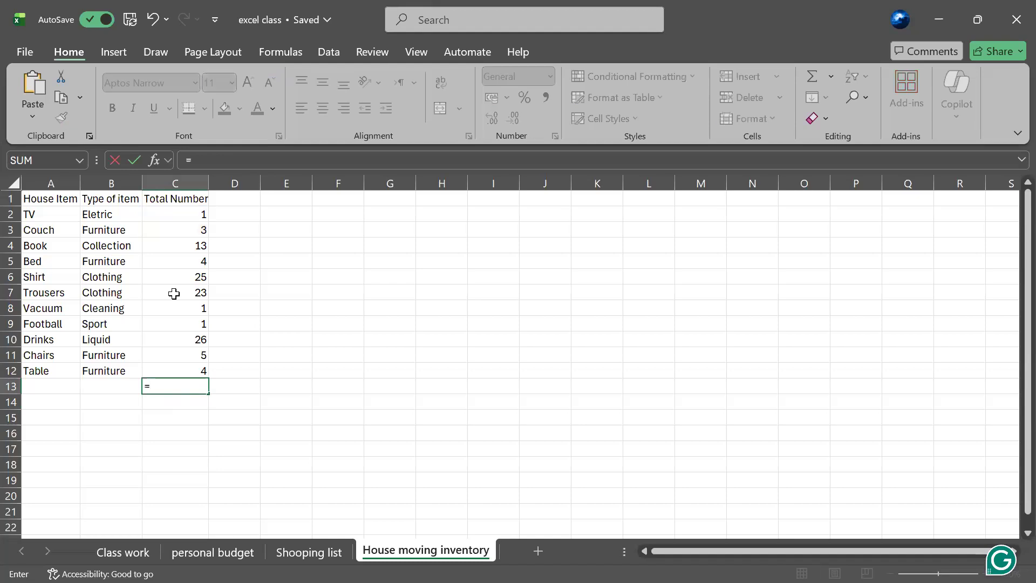
pyautogui.click(169, 212)
pyautogui.write('+')
pyautogui.click(168, 229)
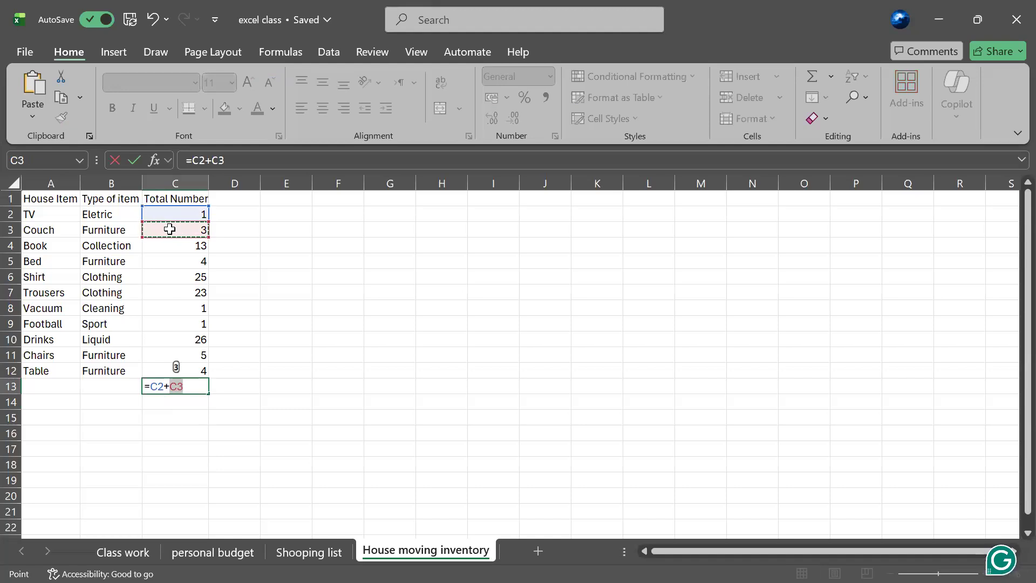
pyautogui.click(167, 261)
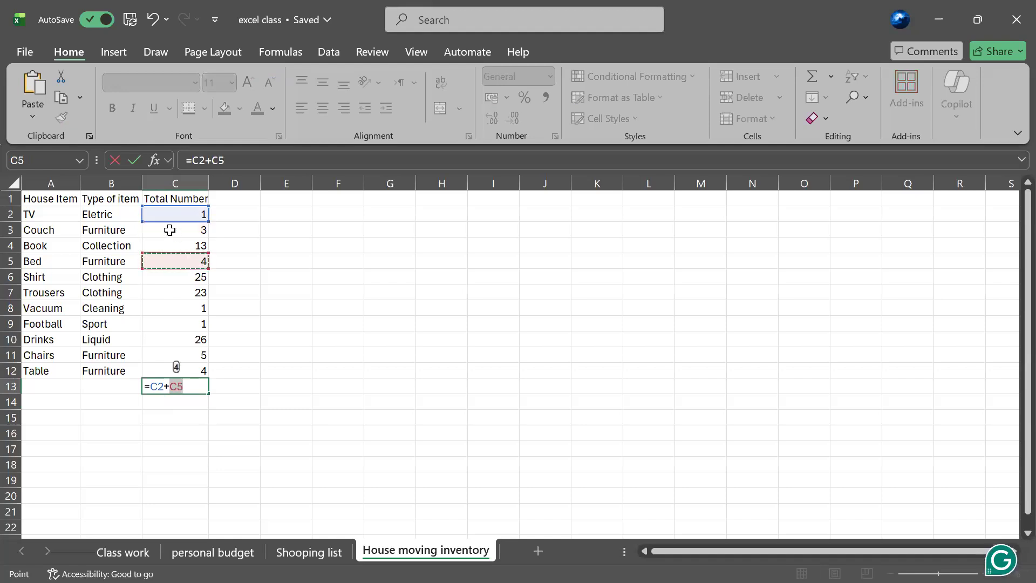
pyautogui.click(169, 230)
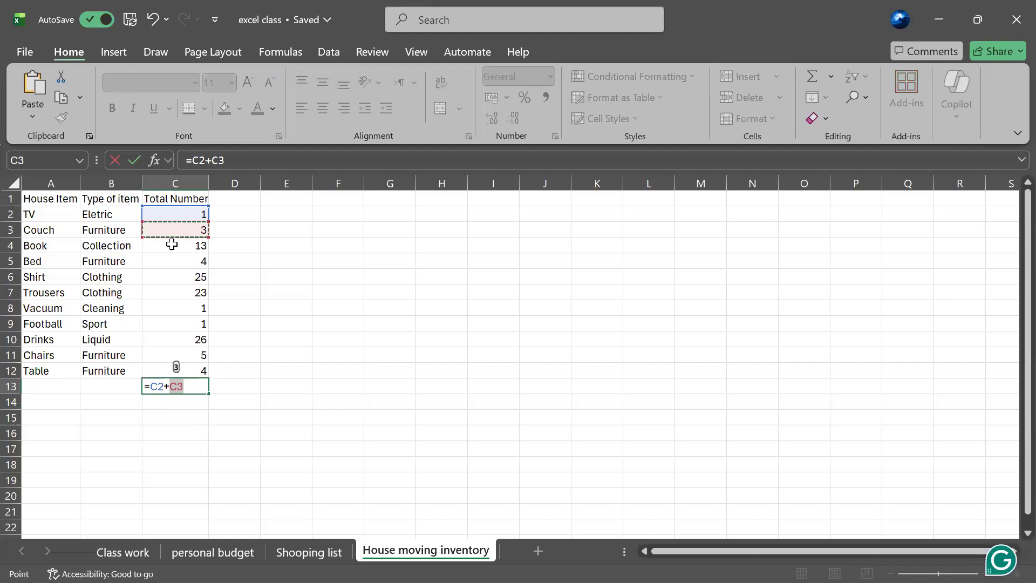
pyautogui.write('+')
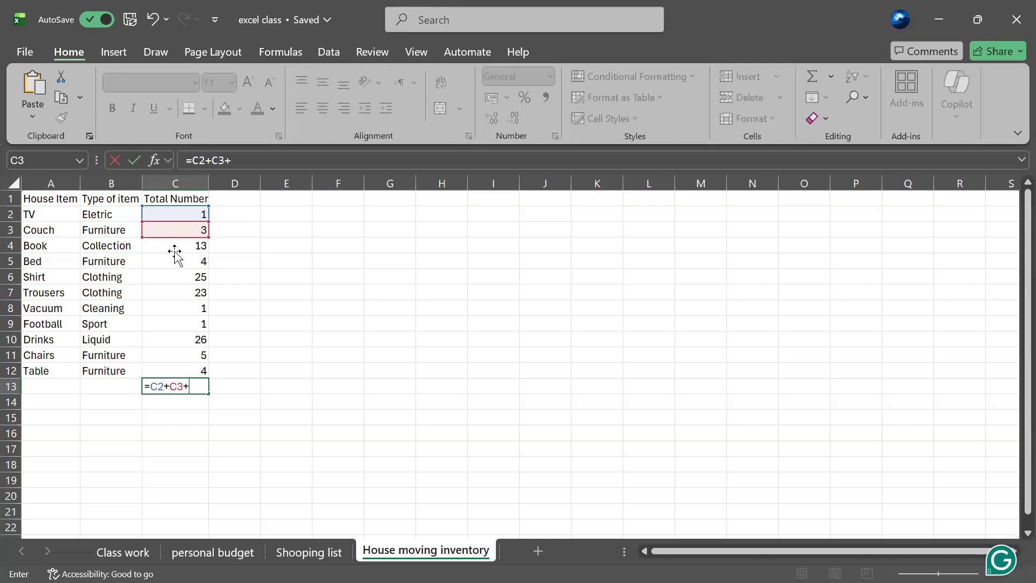
pyautogui.click(174, 252)
pyautogui.write('+')
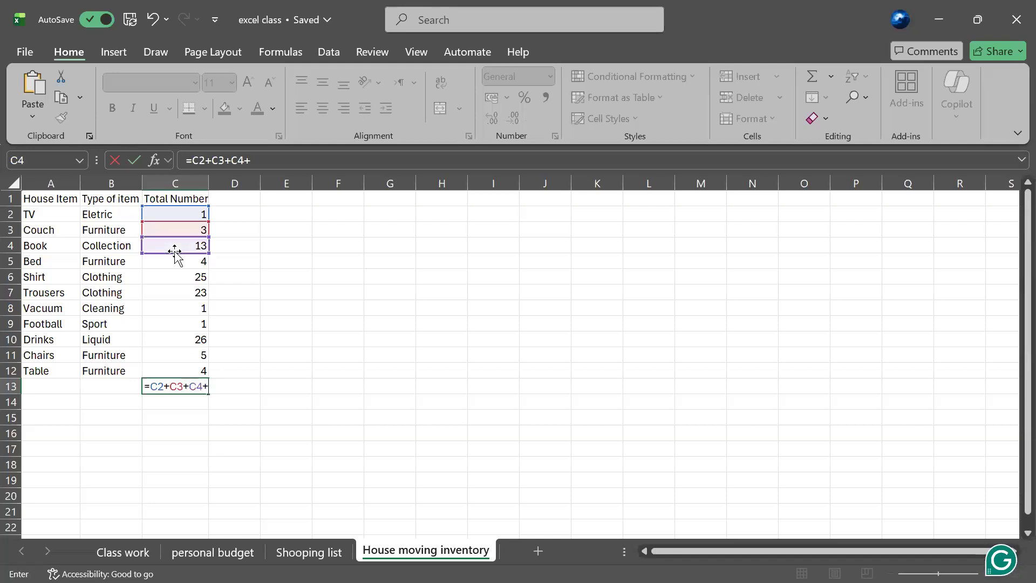
pyautogui.press('Down')
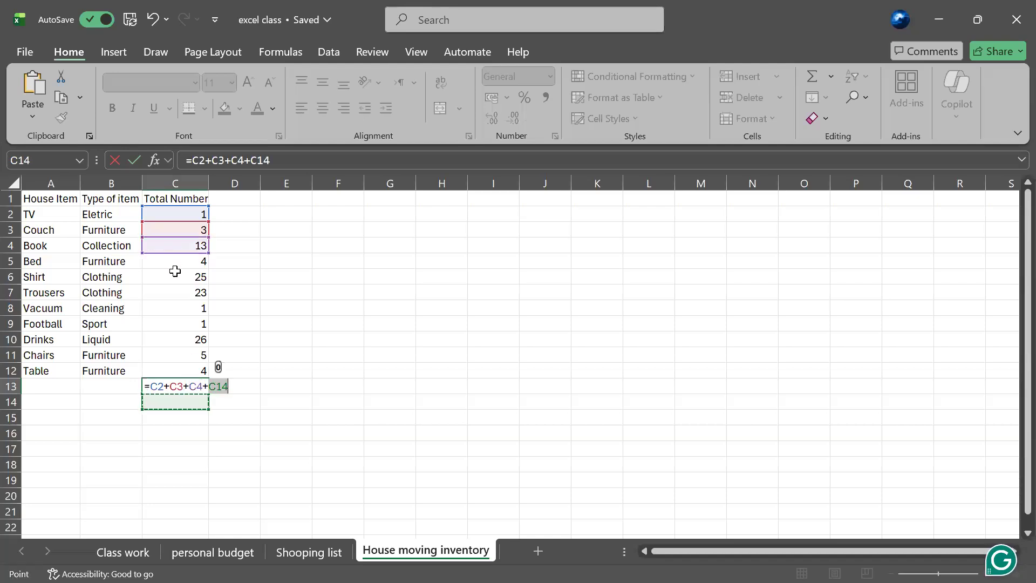
pyautogui.press('BackSpace')
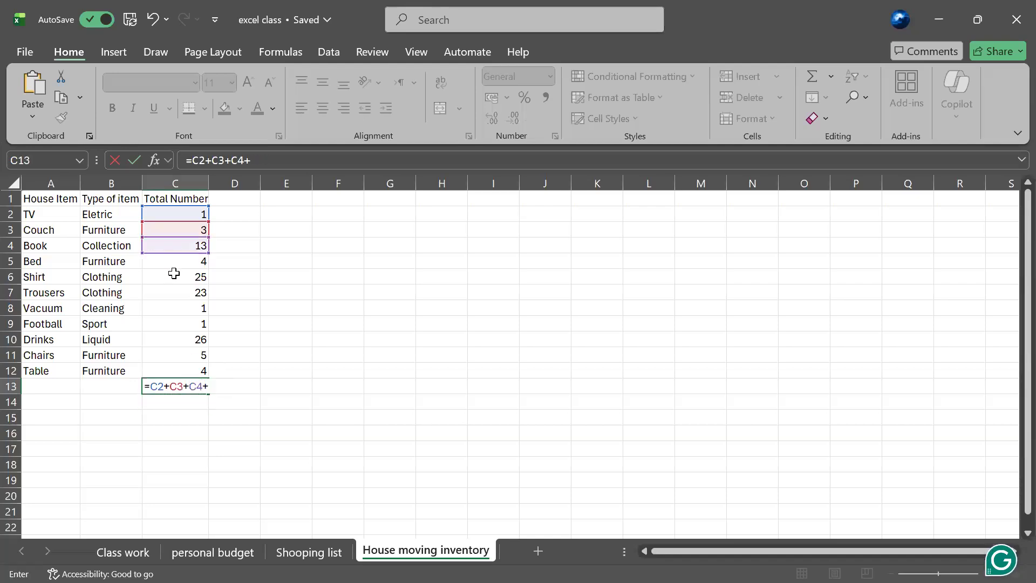
pyautogui.click(209, 182)
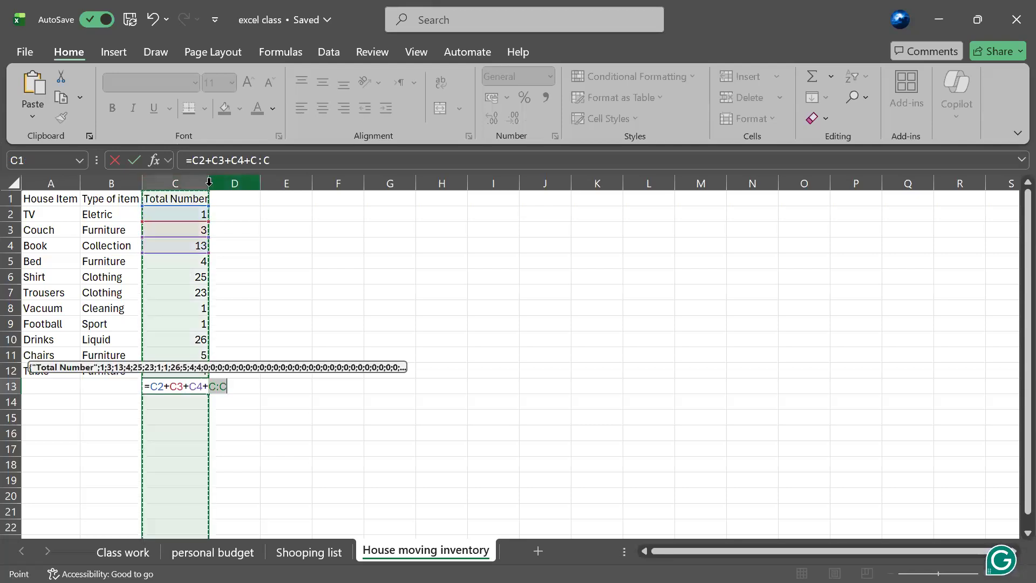
pyautogui.click(175, 354)
pyautogui.click(227, 386)
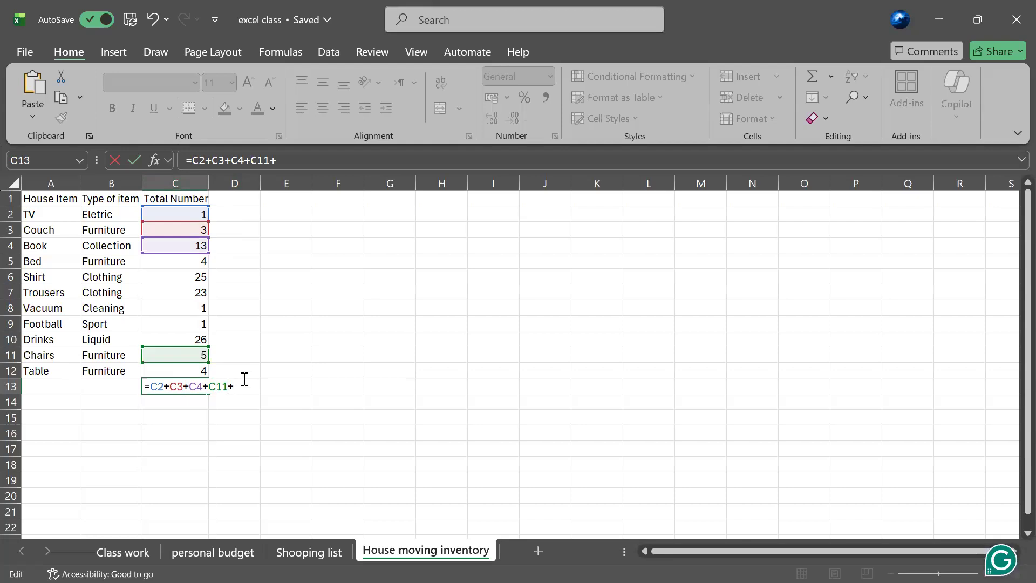
pyautogui.press('BackSpace')
pyautogui.press('BackSpace')
pyautogui.press('BackSpace')
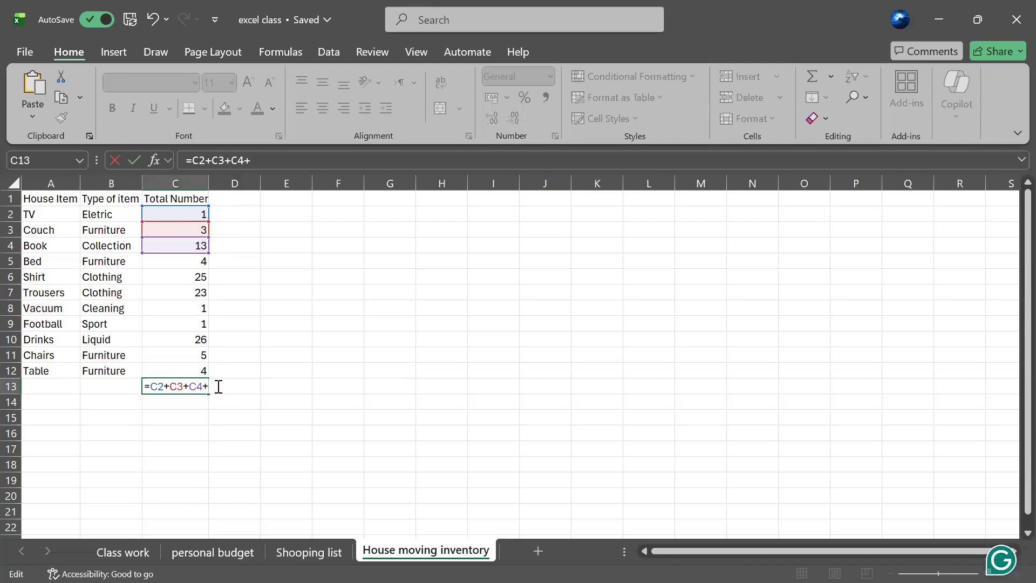
# - Extend the sum in C13 with the Bed, Shirt and Trousers quantities from C5, C6 and C7
pyautogui.click(186, 263)
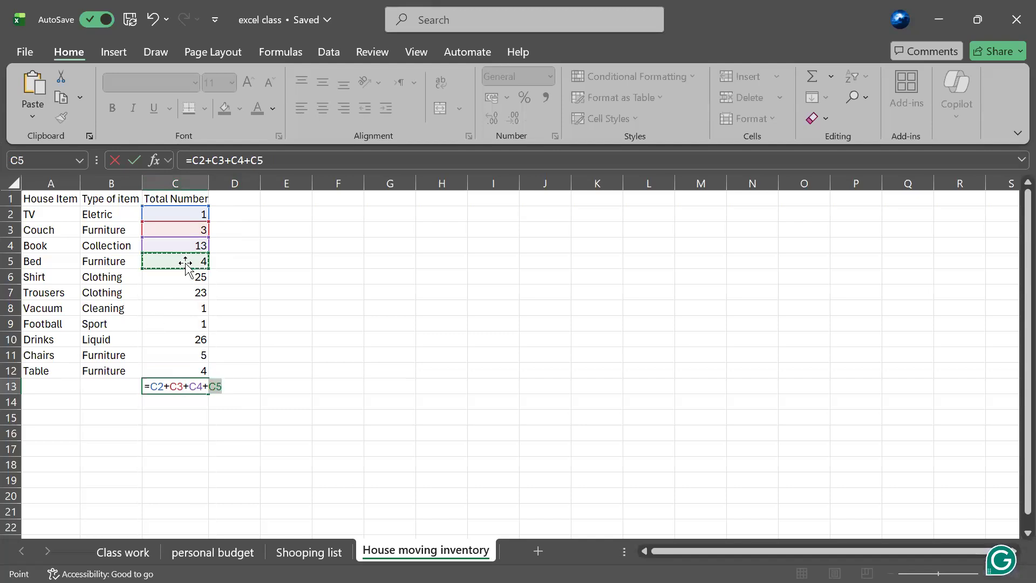
pyautogui.write('+')
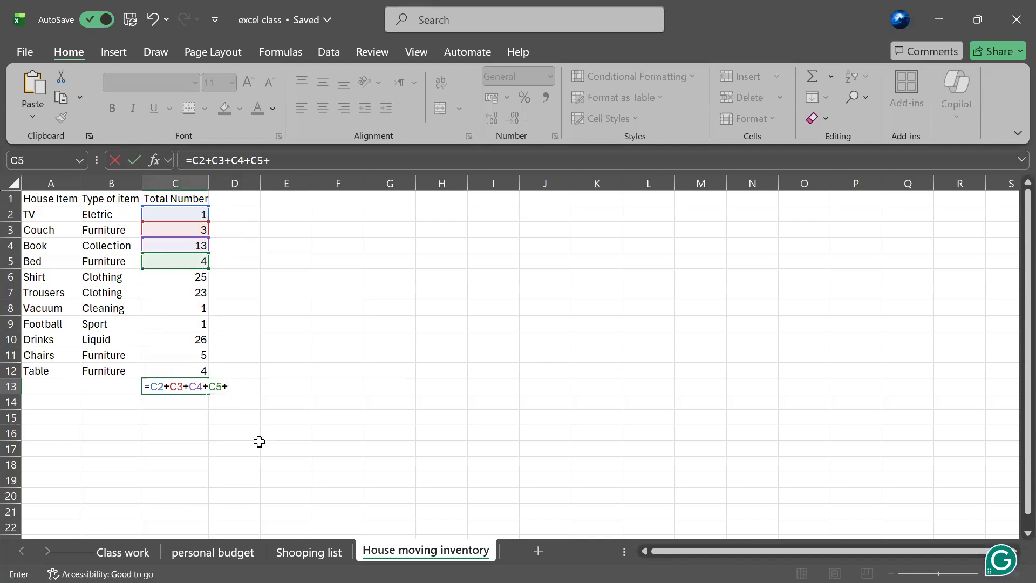
pyautogui.click(196, 281)
pyautogui.write('+')
pyautogui.click(196, 294)
pyautogui.press('Left')
pyautogui.write('+')
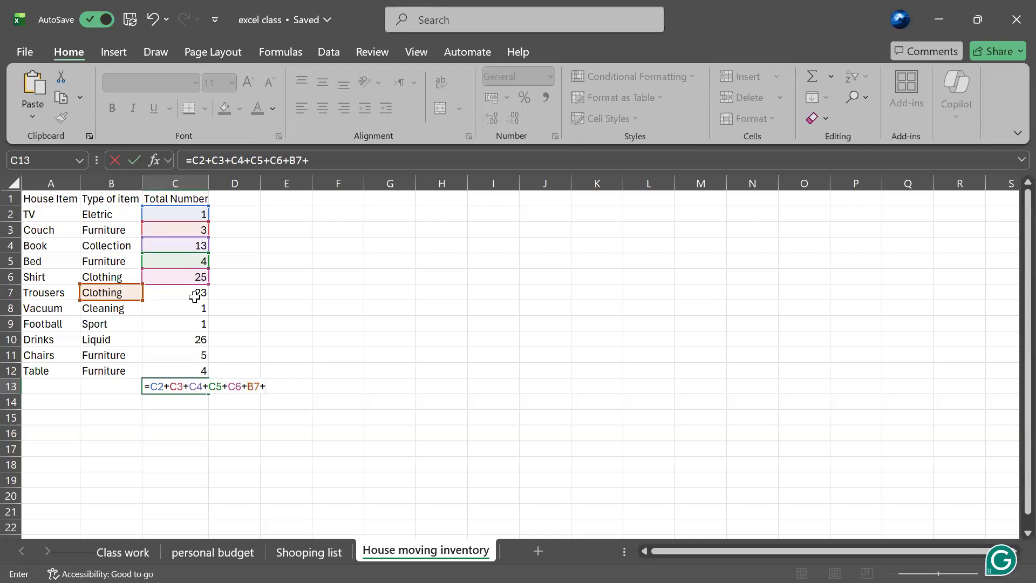
pyautogui.click(253, 386)
pyautogui.press('BackSpace')
pyautogui.write('C')
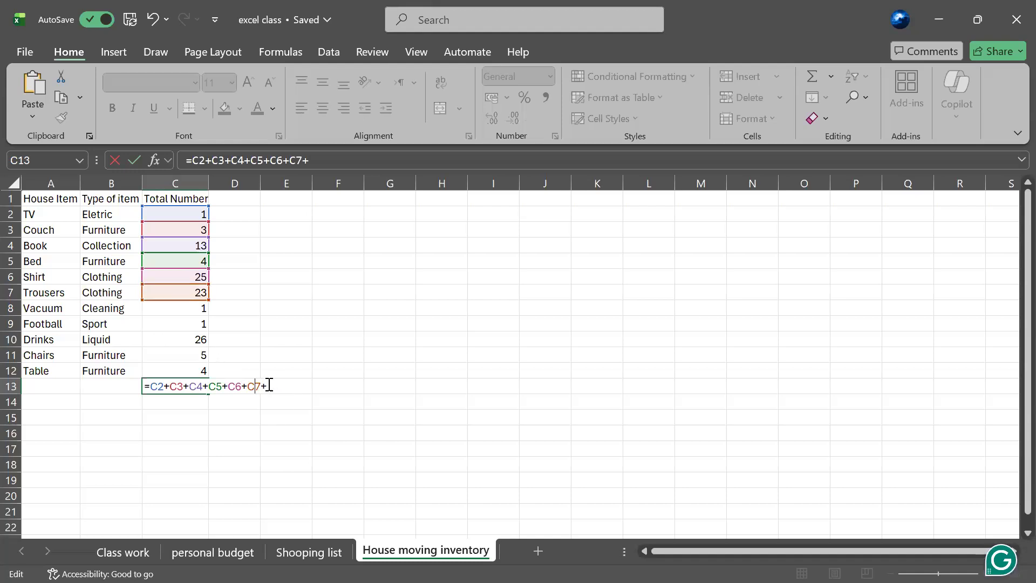
# - Add the Vacuum, Football, Drinks and Chairs quantities from C8, C9, C10 and C11 to the sum in C13
pyautogui.click(169, 309)
pyautogui.write('+')
pyautogui.click(201, 327)
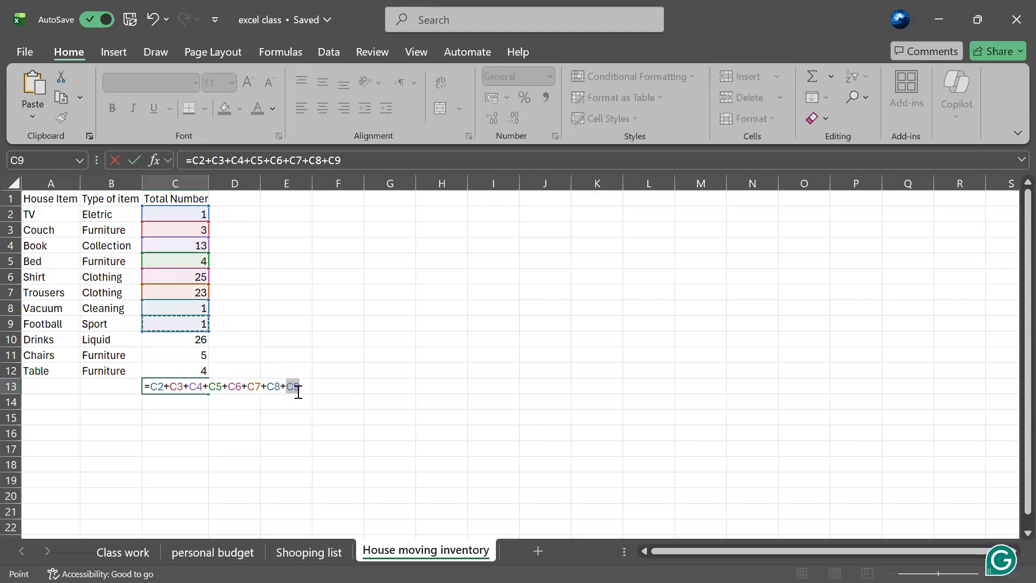
pyautogui.write('+')
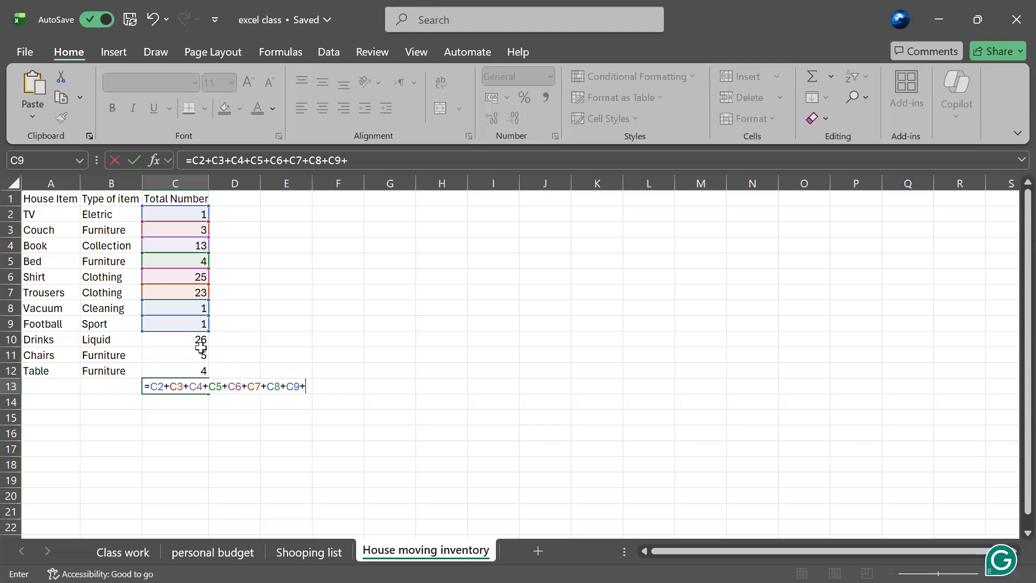
pyautogui.write('C10+')
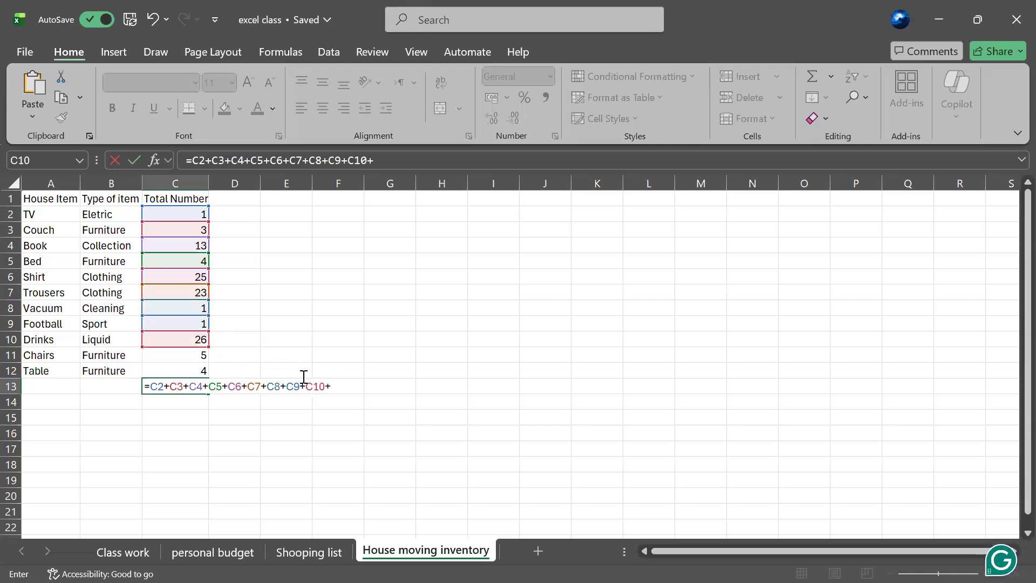
pyautogui.click(186, 351)
pyautogui.write('+')
pyautogui.click(189, 372)
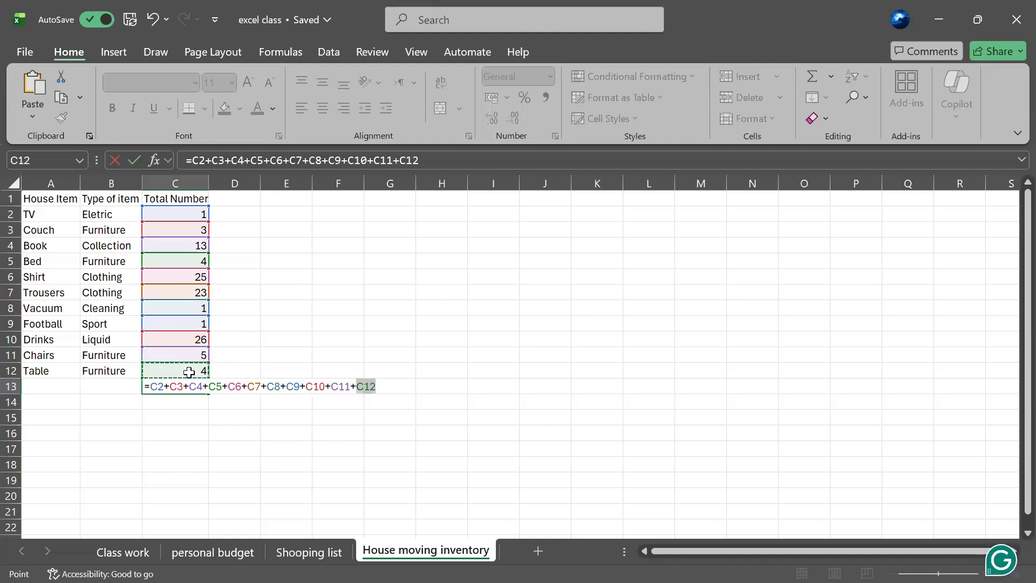
pyautogui.click(287, 413)
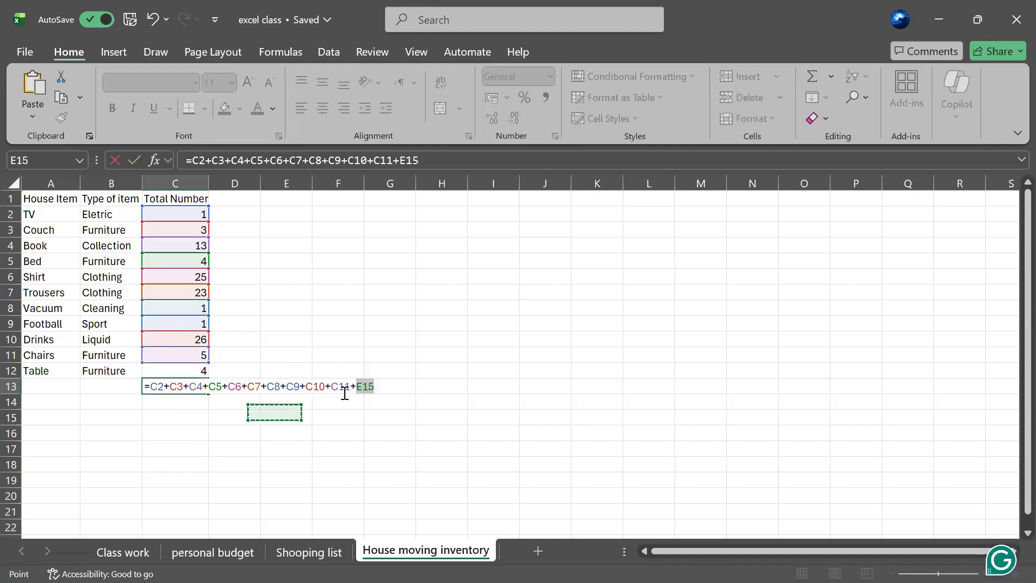
pyautogui.click(377, 387)
pyautogui.press('BackSpace')
pyautogui.press('BackSpace')
pyautogui.press('BackSpace')
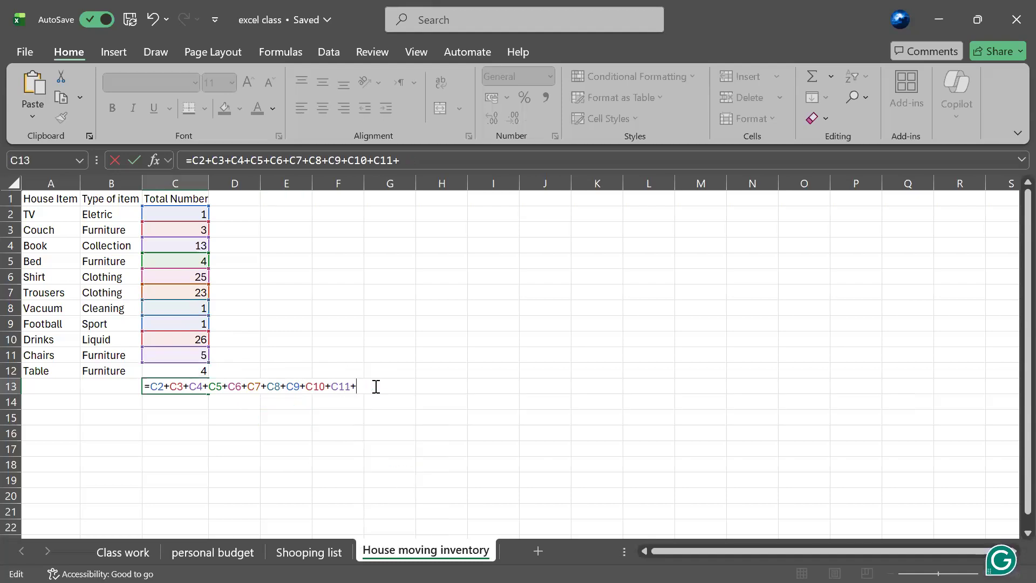
# - Complete the C13 formula with the Table quantity from C12 and commit it
pyautogui.click(183, 369)
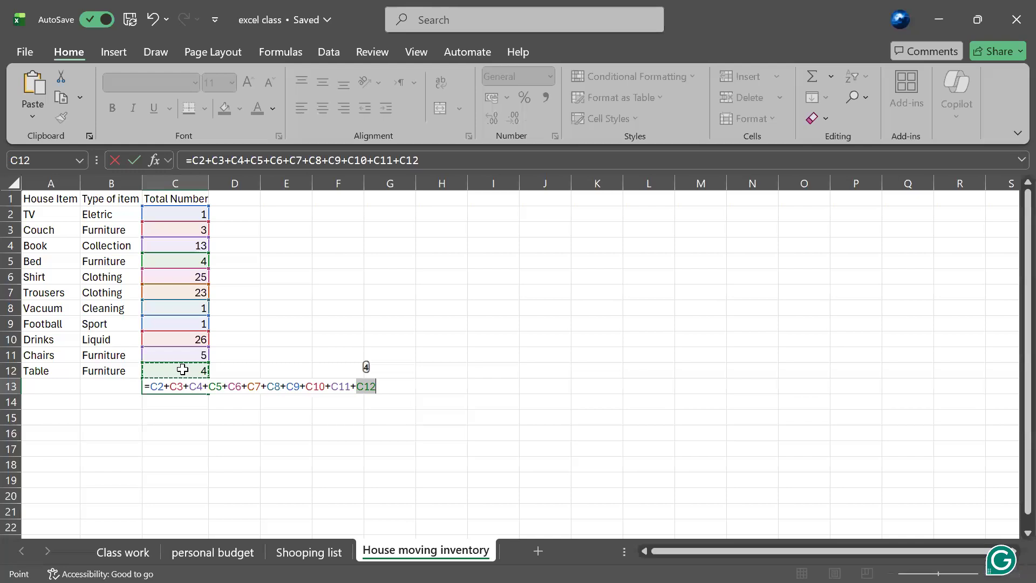
pyautogui.press('Return')
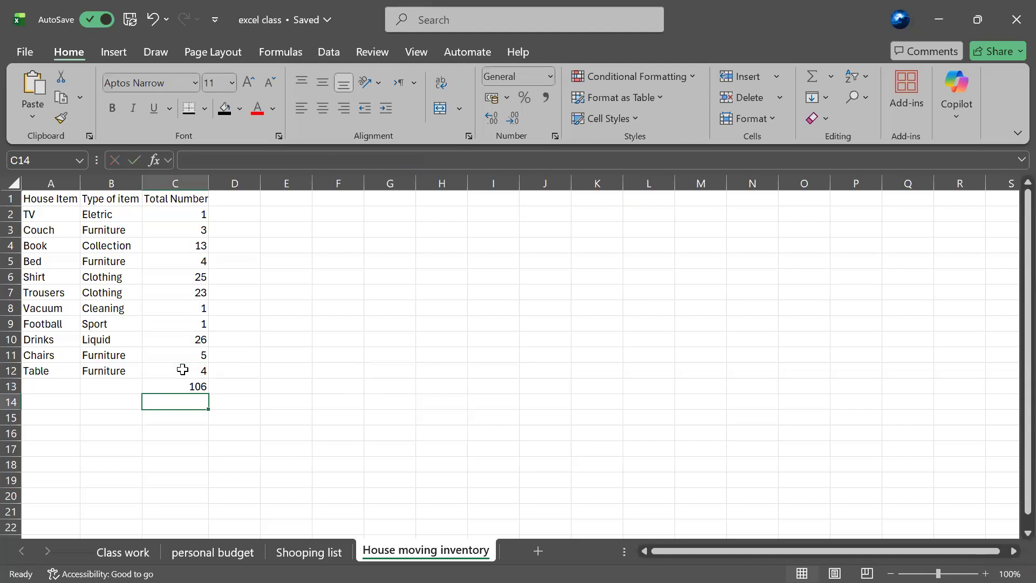
# - Change the Couch quantity in C3 to 163 and select the total in C13
pyautogui.click(194, 234)
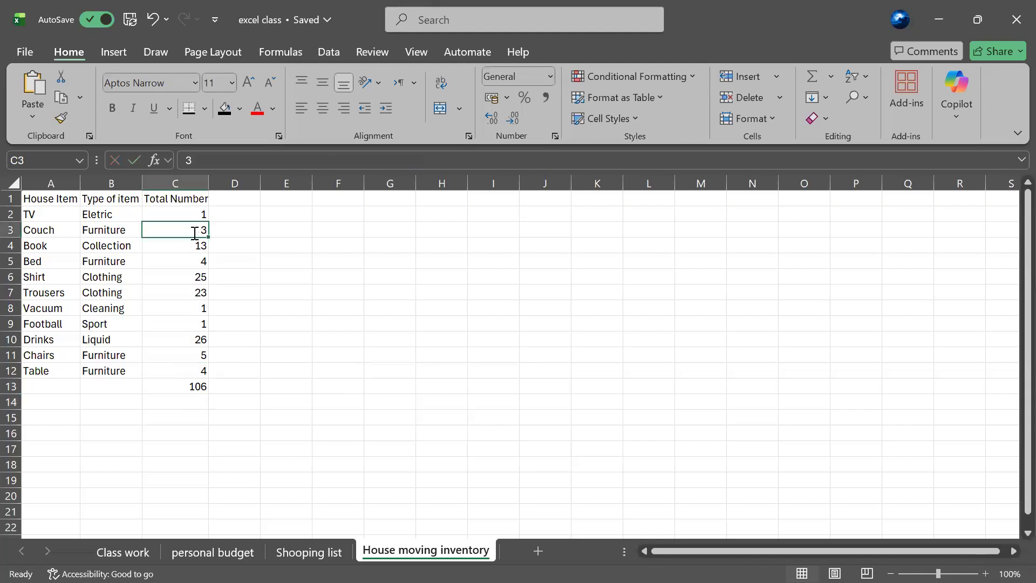
pyautogui.press('BackSpace')
pyautogui.write('1')
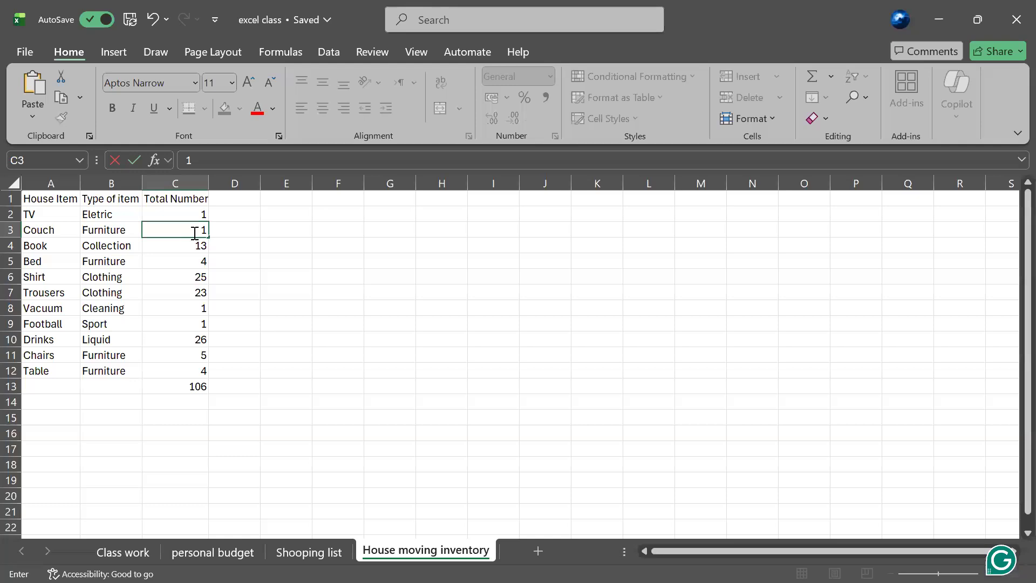
pyautogui.write('63')
pyautogui.click(203, 392)
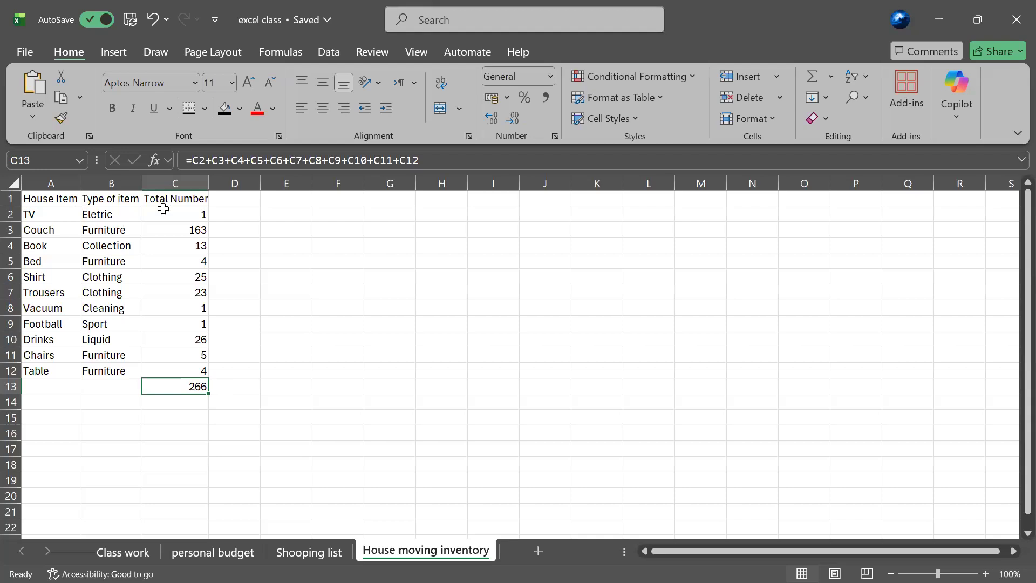
# - Enter a formula in D2 that subtracts the Chairs quantity in C11 from the Book quantity in C4
pyautogui.click(235, 211)
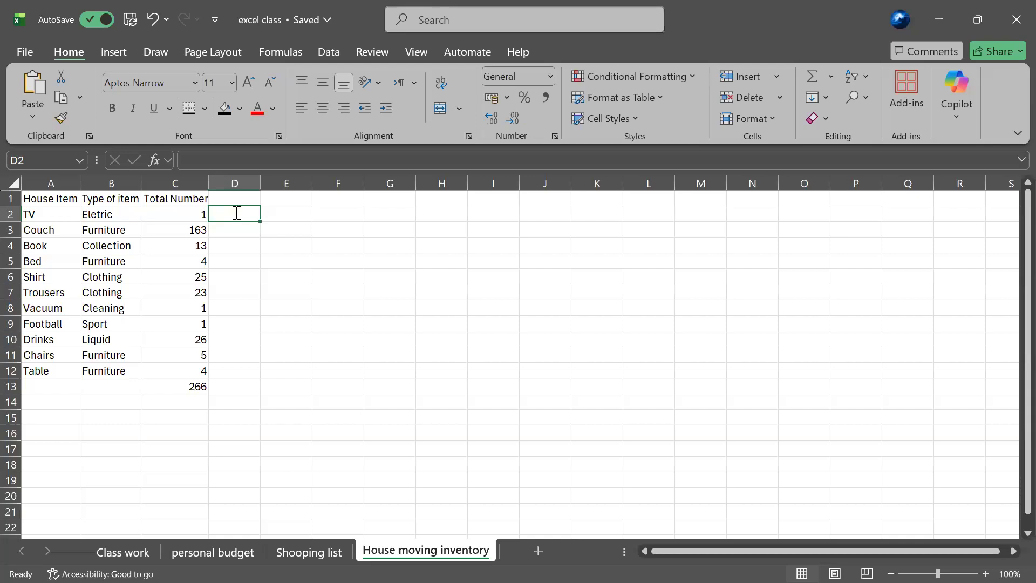
pyautogui.write('=')
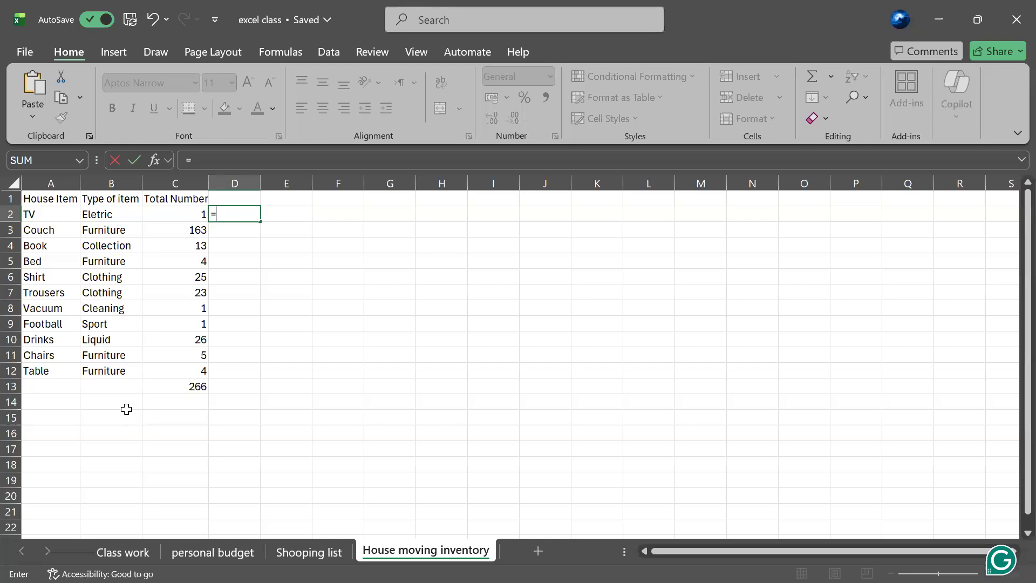
pyautogui.click(190, 248)
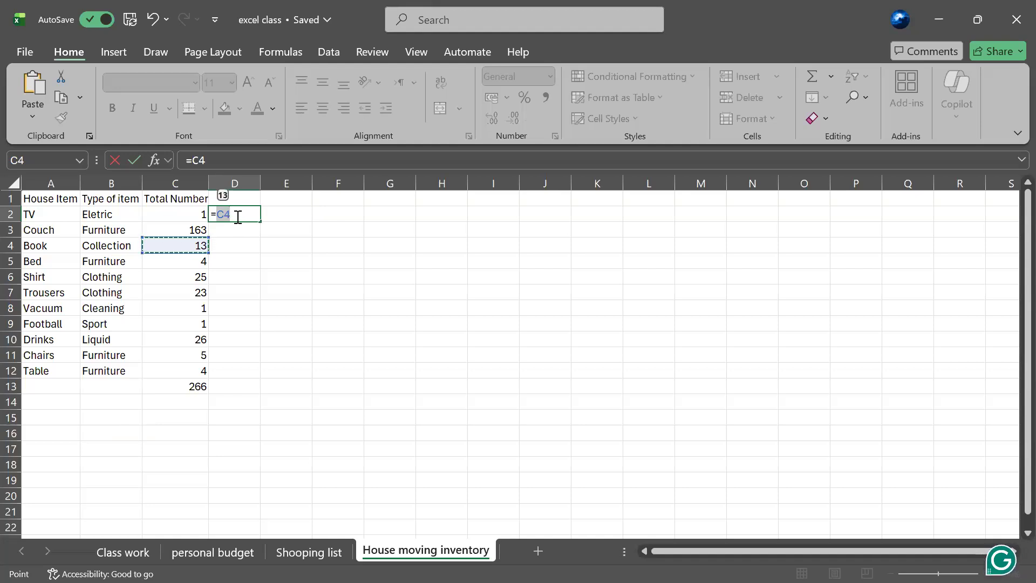
pyautogui.write('-')
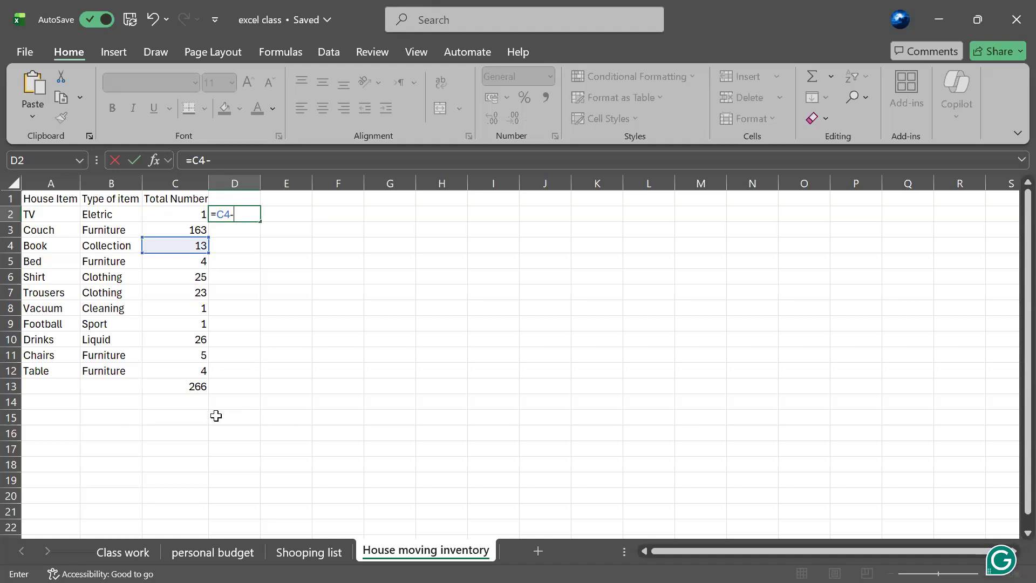
pyautogui.click(188, 361)
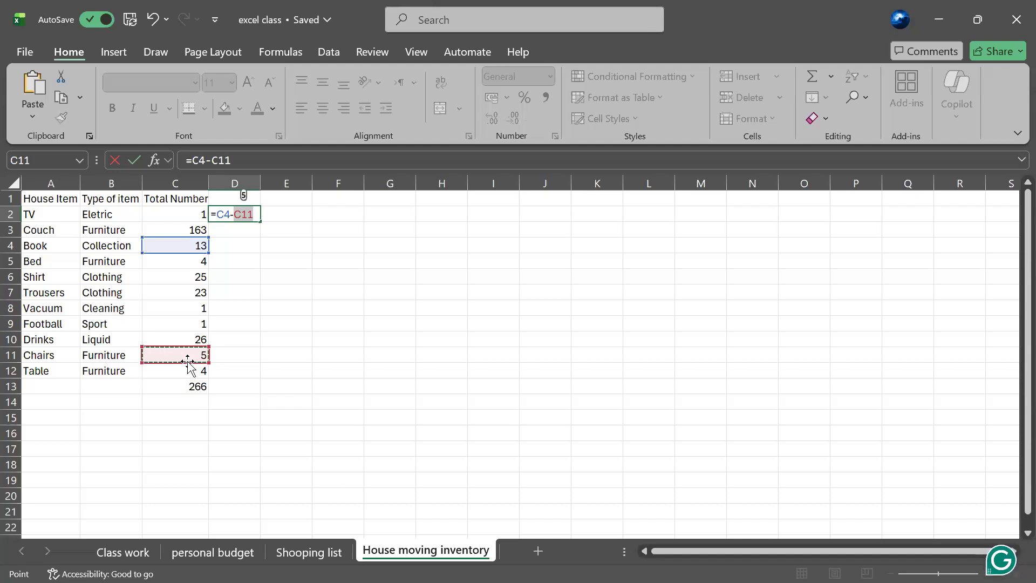
pyautogui.press('Return')
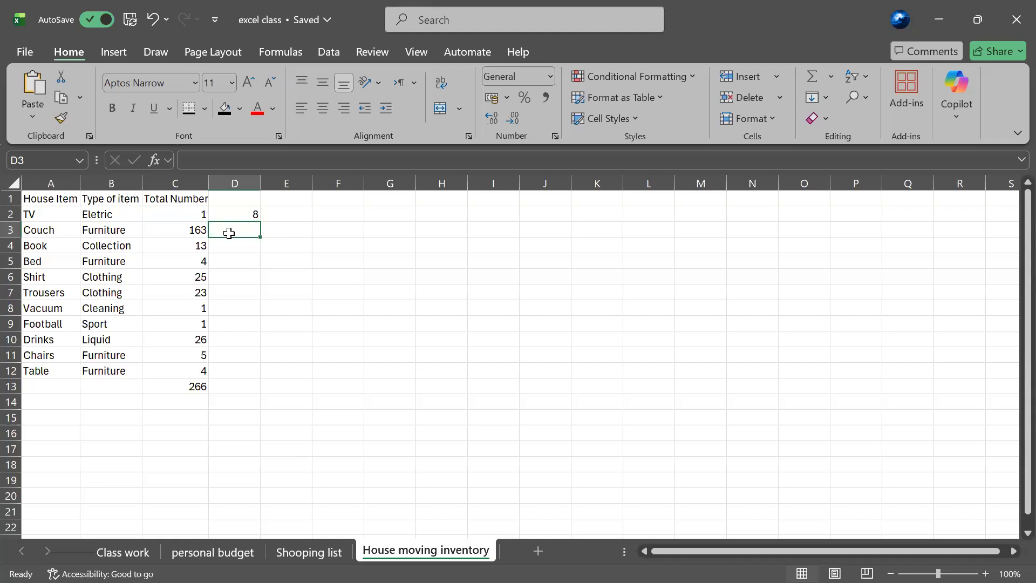
# - Enter a formula in D3 that multiplies the Shirt quantity in C6 by the Table quantity in C12
pyautogui.write('=')
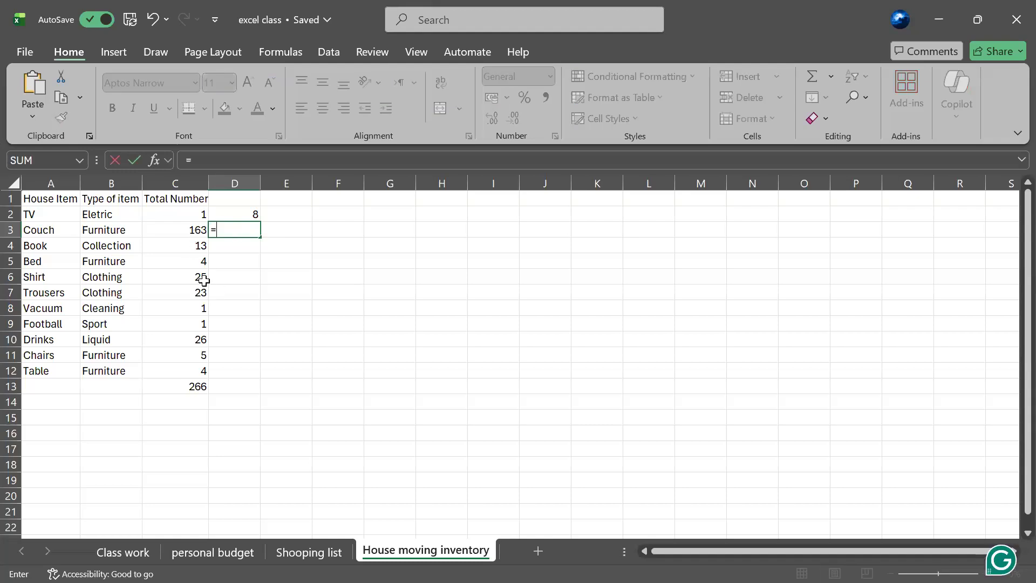
pyautogui.click(204, 280)
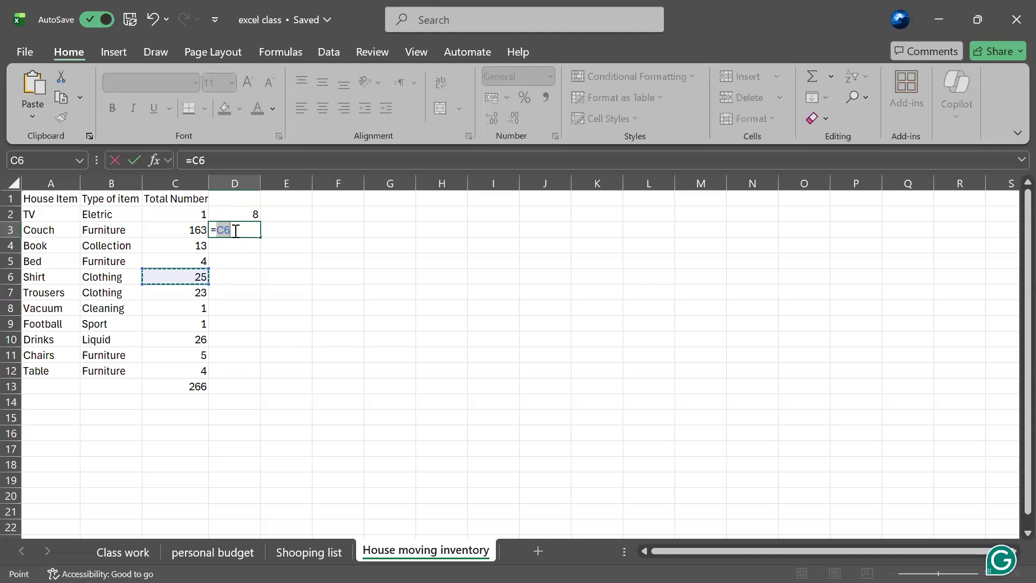
pyautogui.click(442, 496)
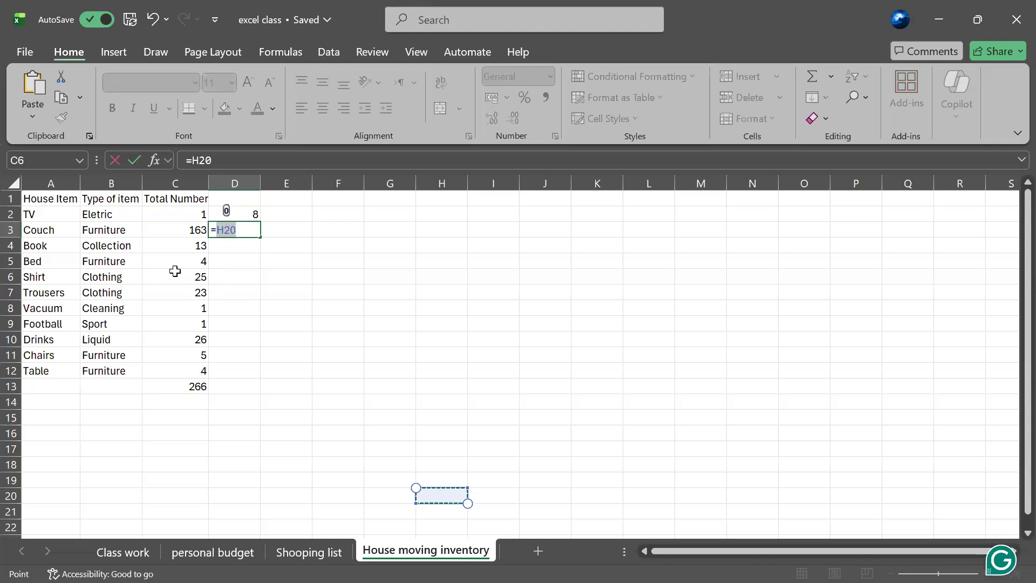
pyautogui.click(199, 278)
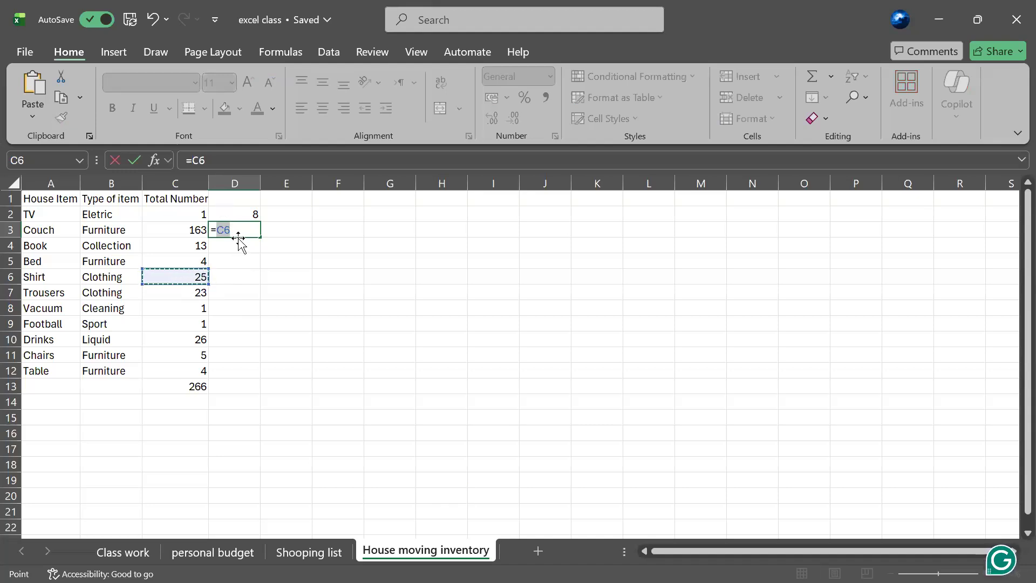
pyautogui.write('*')
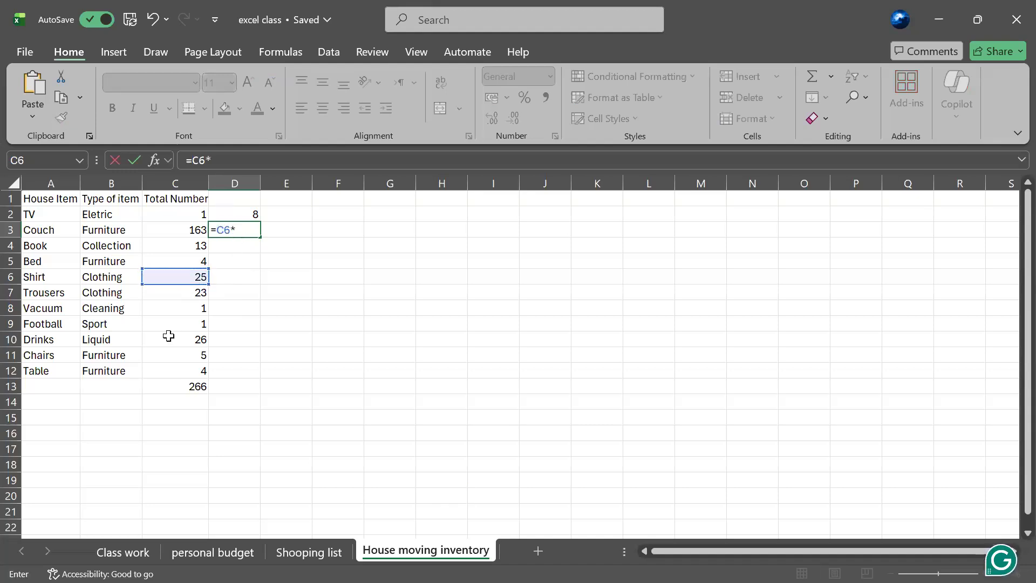
pyautogui.click(186, 357)
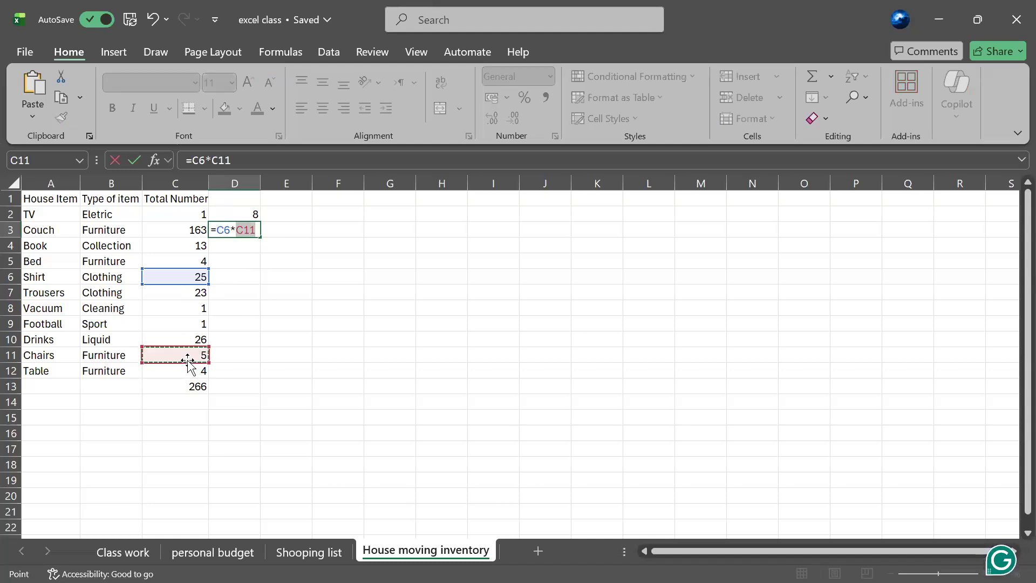
pyautogui.click(192, 372)
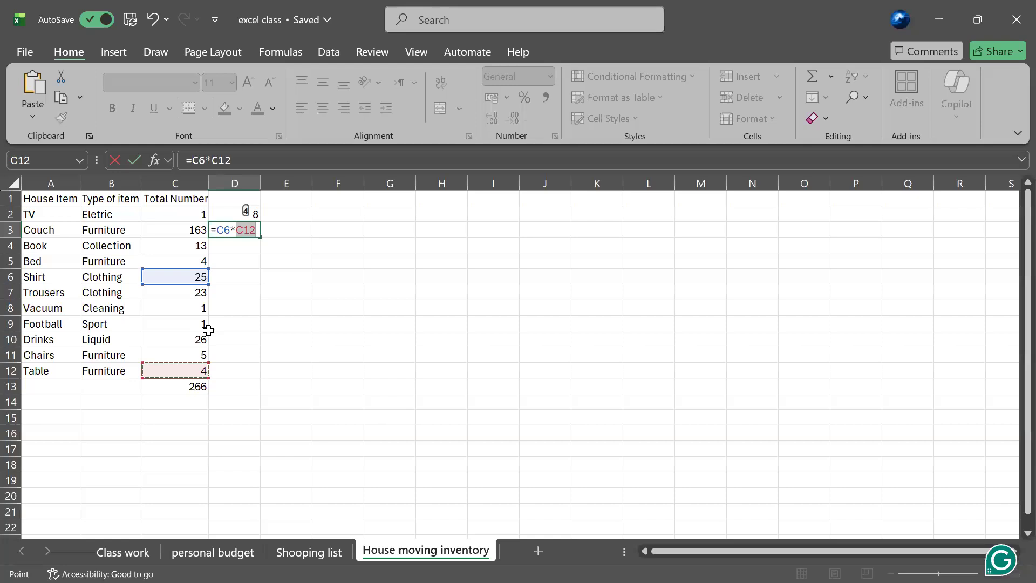
pyautogui.press('Return')
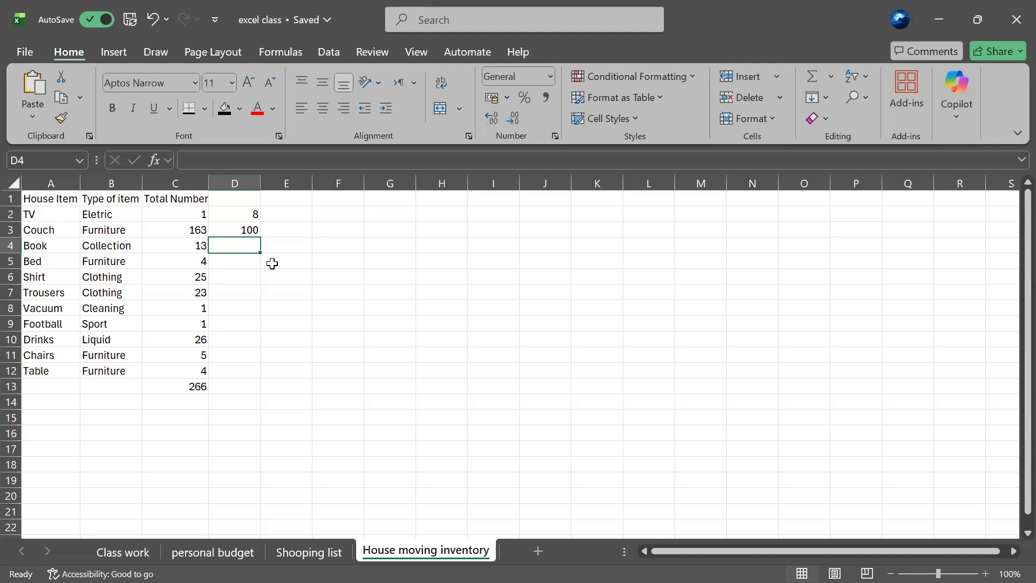
# - Enter a formula in D4 that divides the Shirt quantity in C6 by the Bed quantity in C5
pyautogui.write('=')
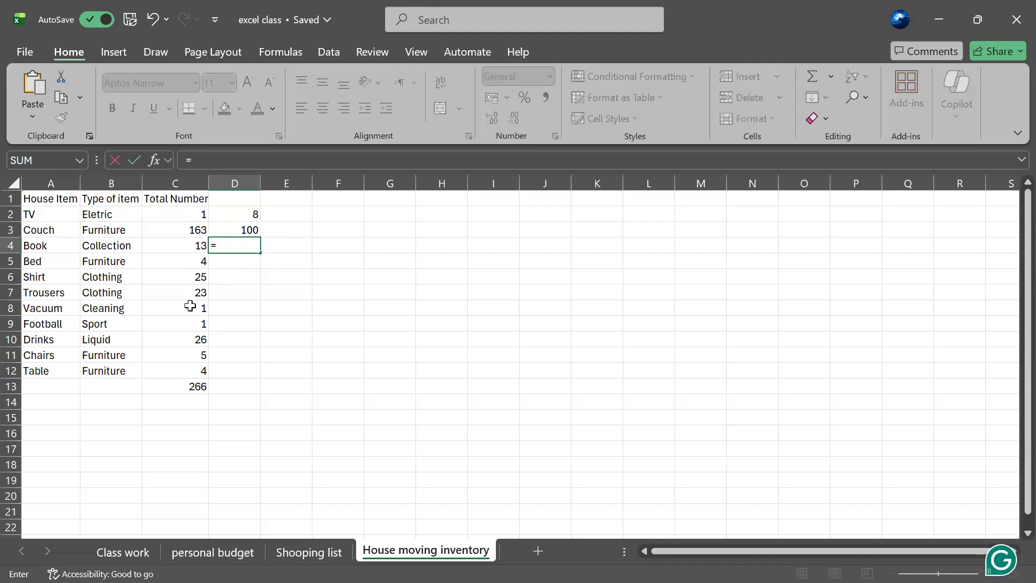
pyautogui.click(187, 278)
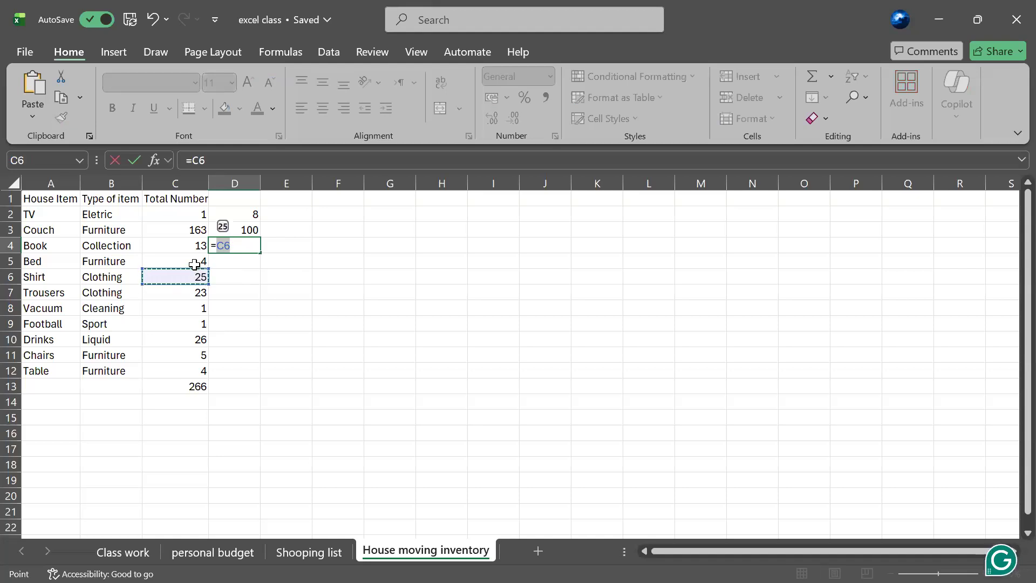
pyautogui.write('/')
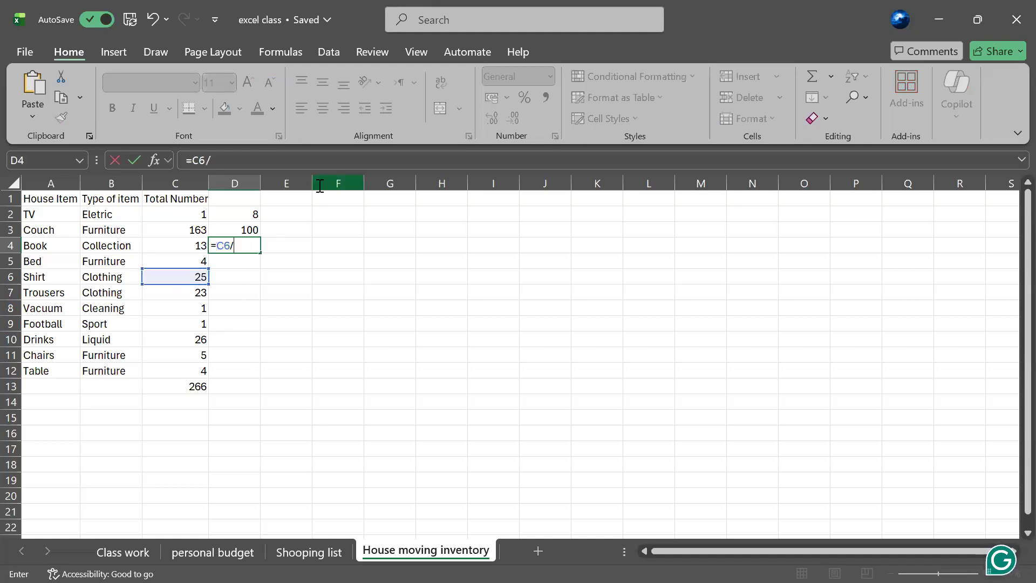
pyautogui.click(184, 261)
pyautogui.click(255, 251)
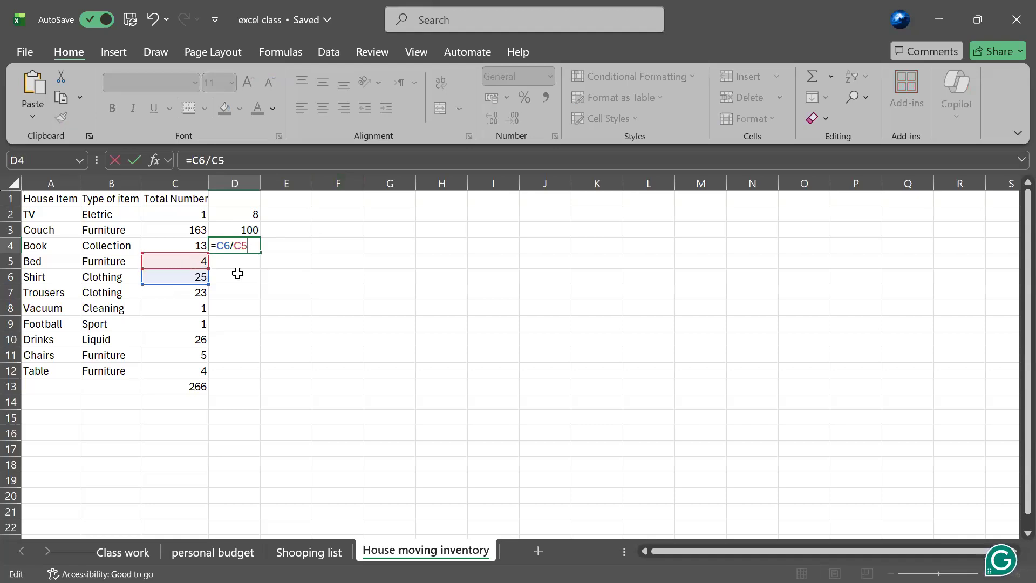
pyautogui.press('Return')
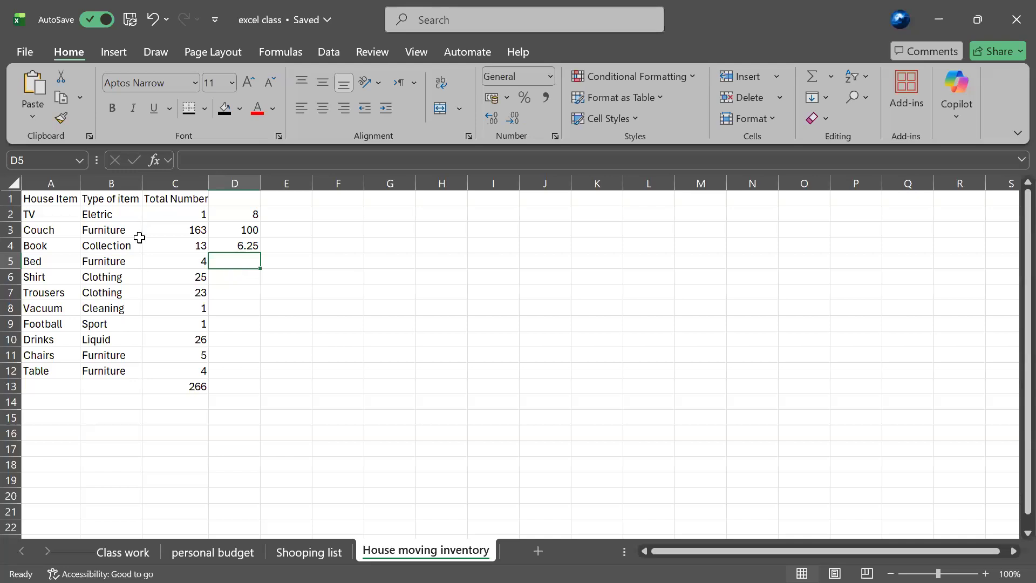
# - Copy the item quantities in C2:C12 and paste them into column E starting at E2
pyautogui.click(173, 214)
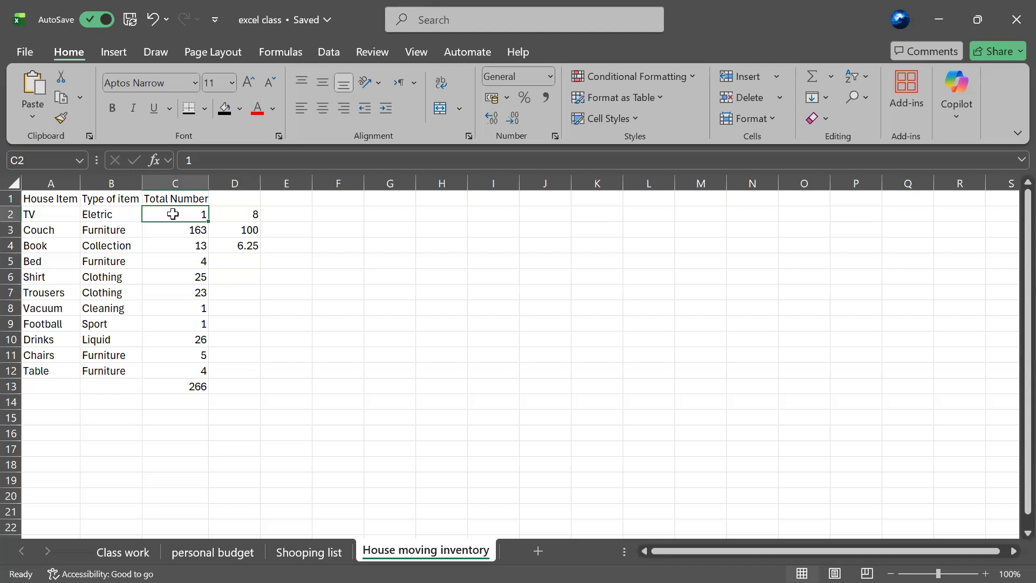
pyautogui.keyDown('shift'); pyautogui.click(171, 370); pyautogui.keyUp('shift')
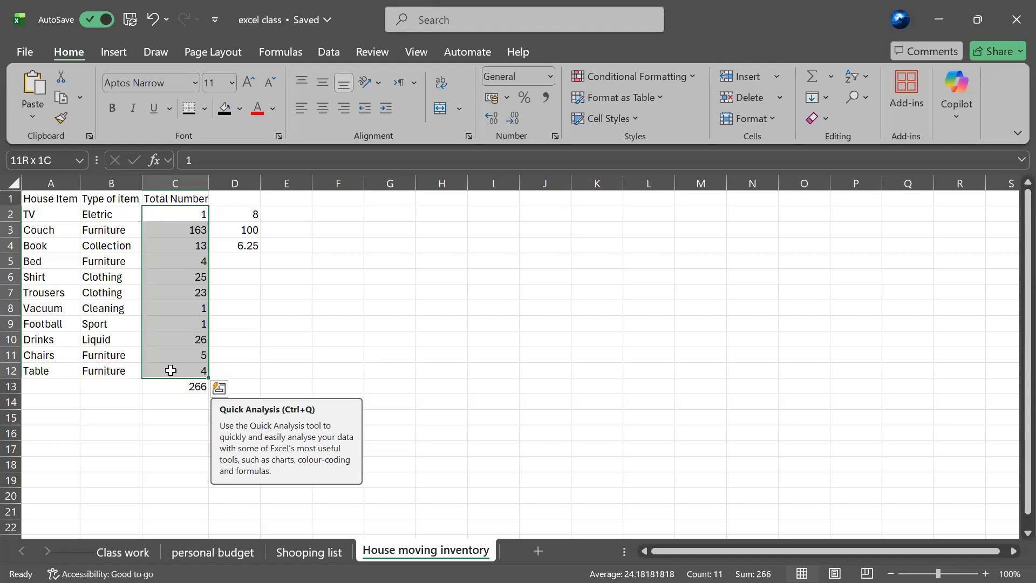
pyautogui.hotkey('ctrl', 'c')
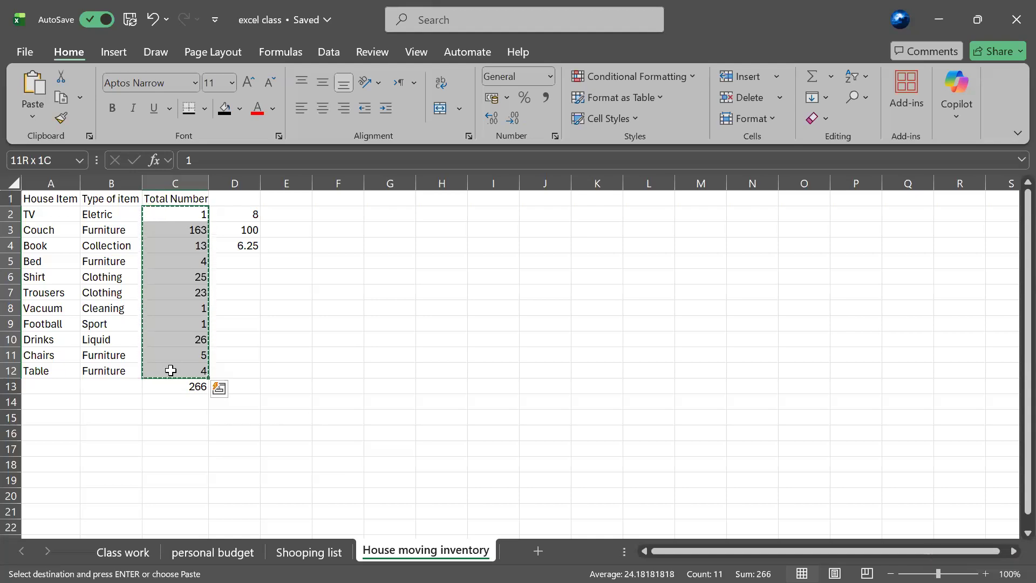
pyautogui.click(299, 222)
pyautogui.click(298, 213)
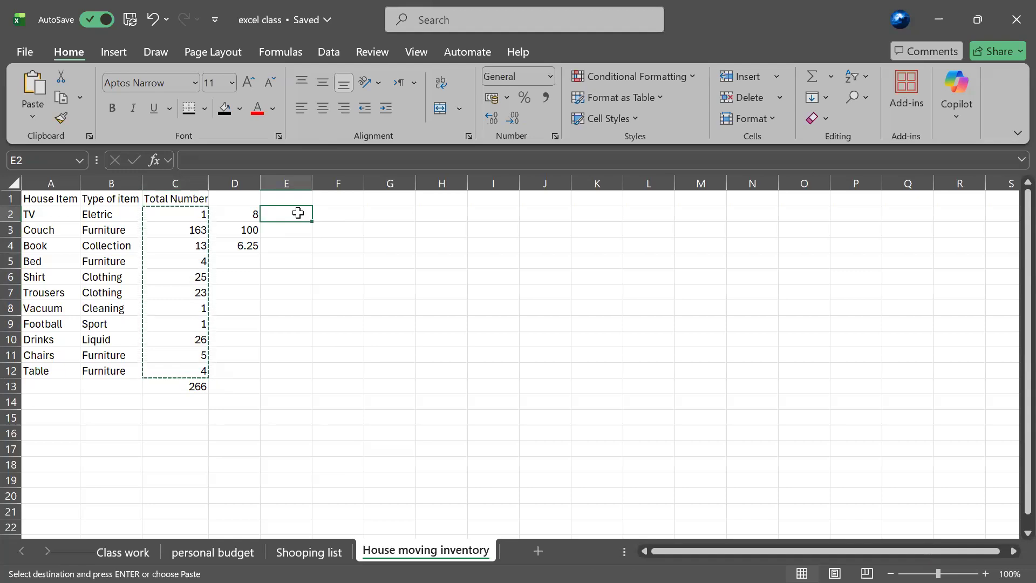
pyautogui.hotkey('ctrl', 'v')
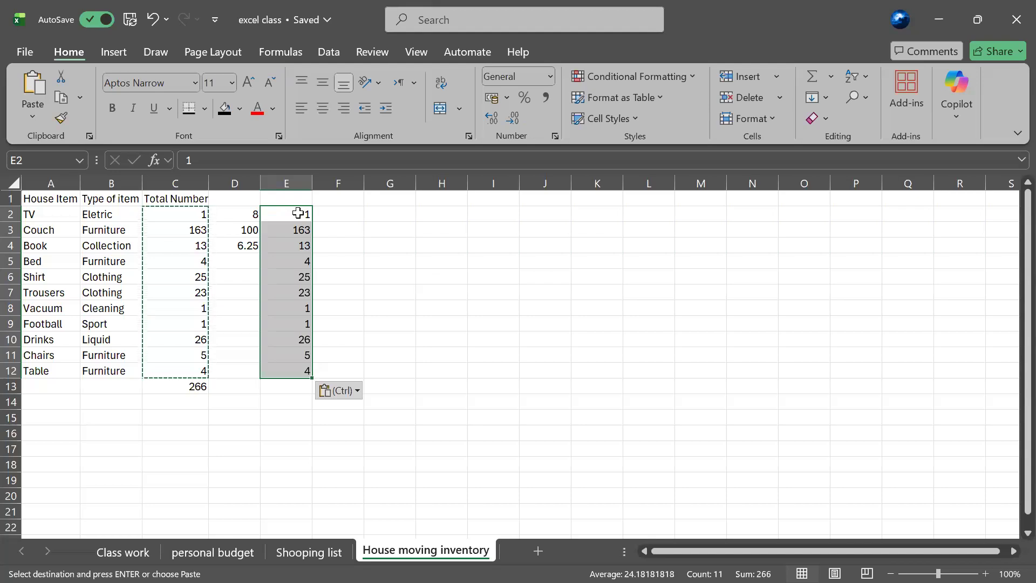
# - Copy the TV row from A2 to E2 and paste it starting at G2
pyautogui.click(38, 216)
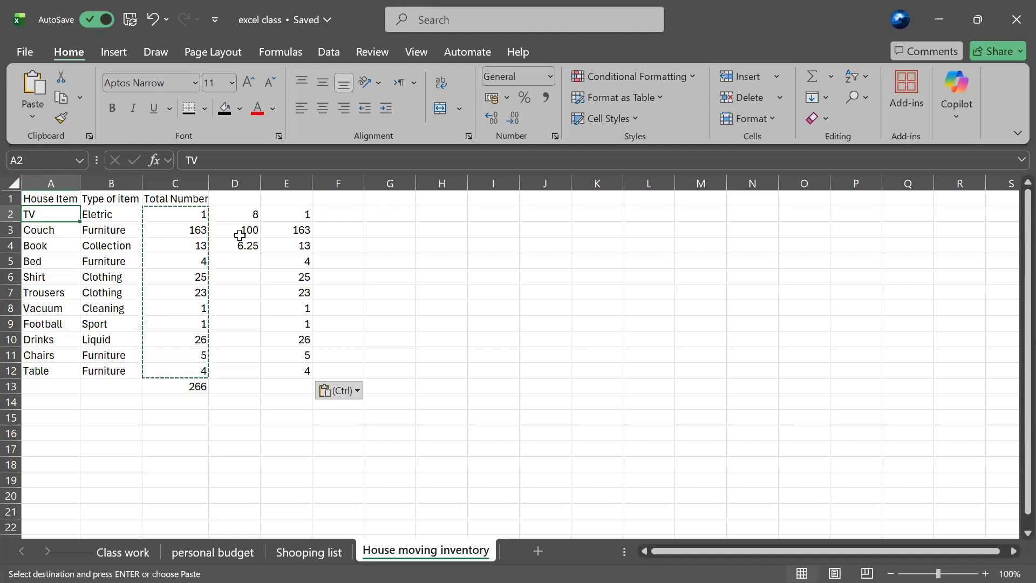
pyautogui.keyDown('shift'); pyautogui.click(271, 216); pyautogui.keyUp('shift')
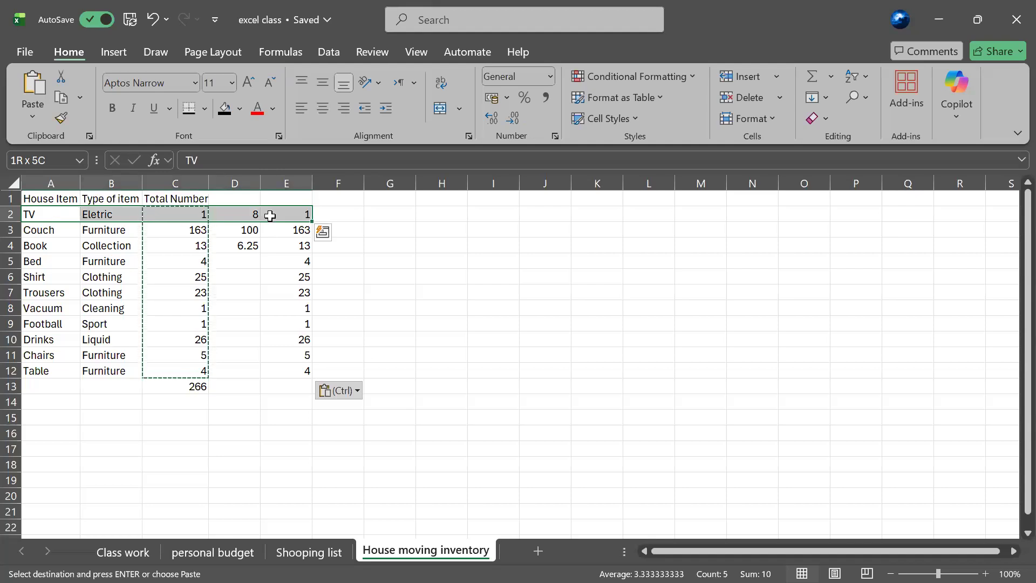
pyautogui.hotkey('ctrl', 'c')
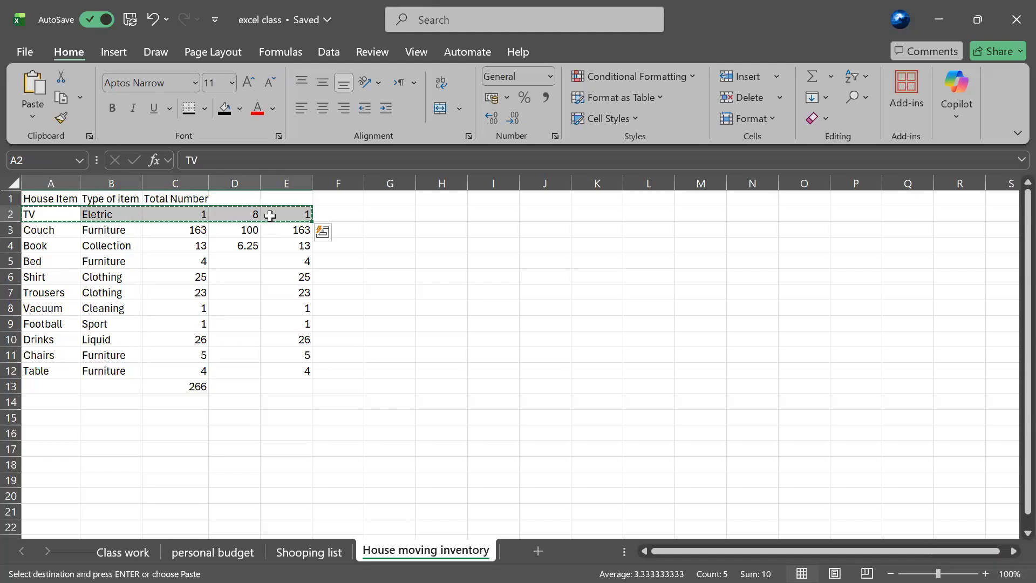
pyautogui.click(398, 229)
pyautogui.click(389, 214)
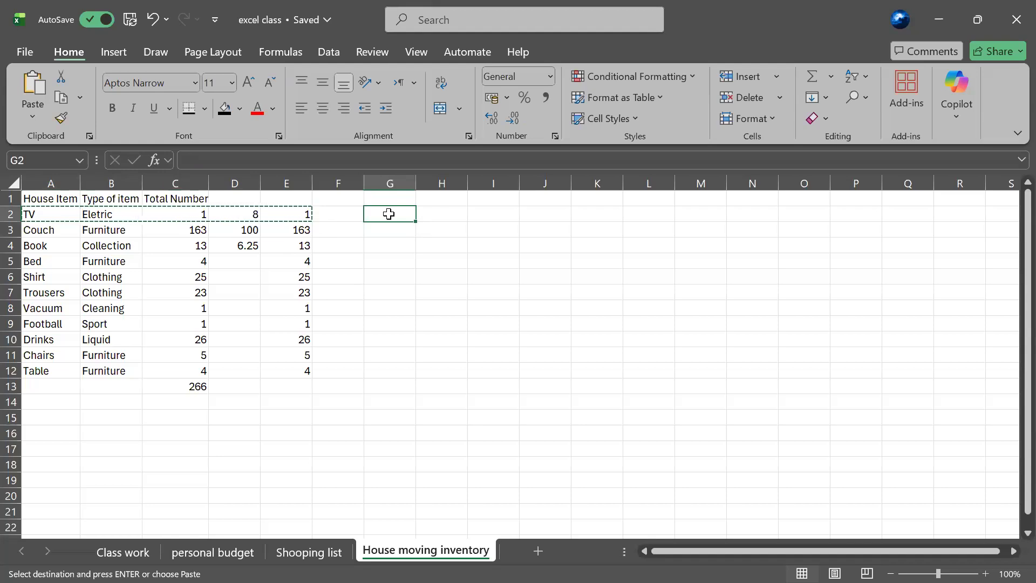
pyautogui.hotkey('ctrl', 'v')
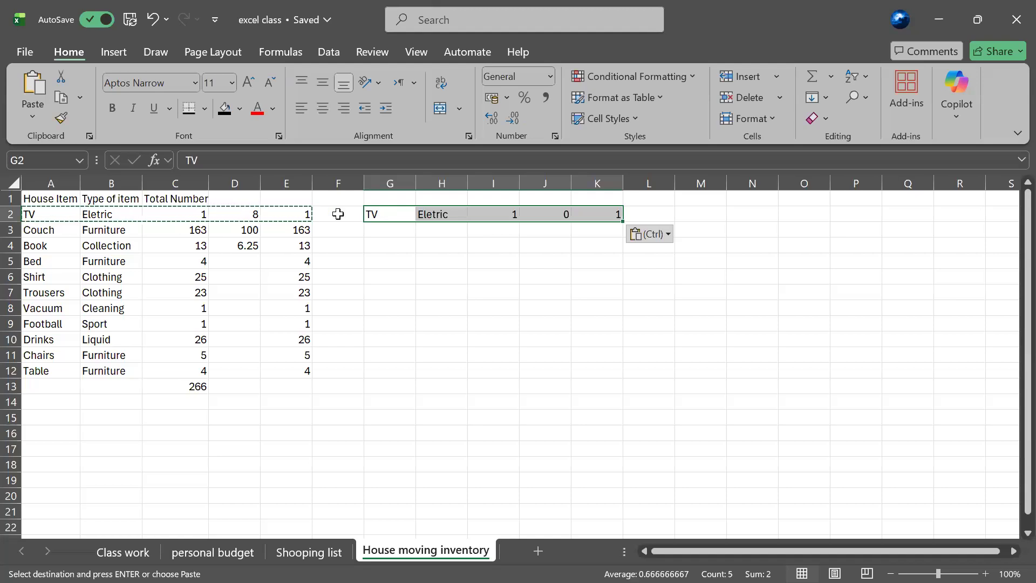
# - Compare the pasted formula in J2 with the original subtraction formula in D2, checking the neighbouring quantity cells
pyautogui.click(557, 214)
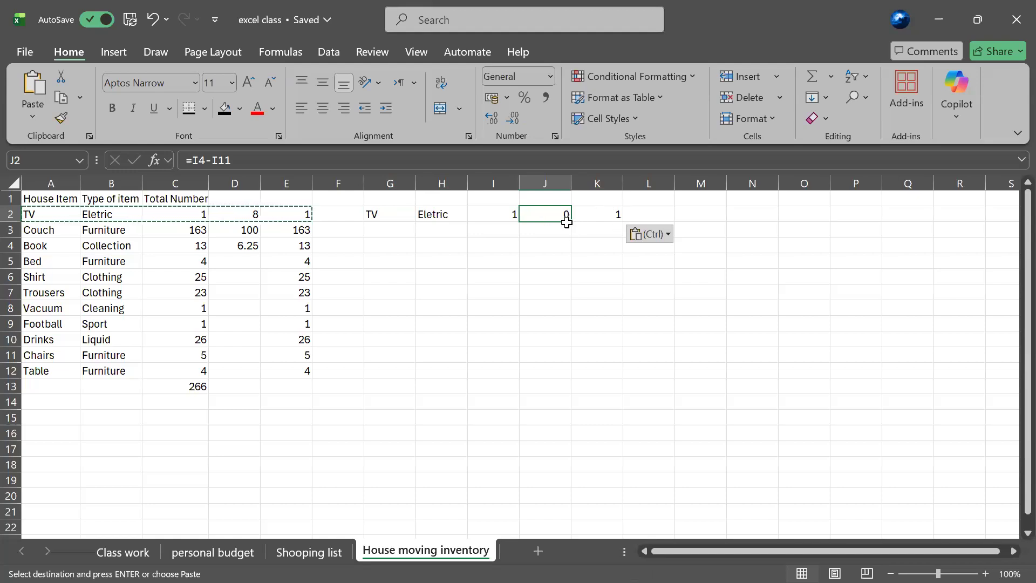
pyautogui.click(507, 216)
pyautogui.click(550, 217)
pyautogui.click(243, 217)
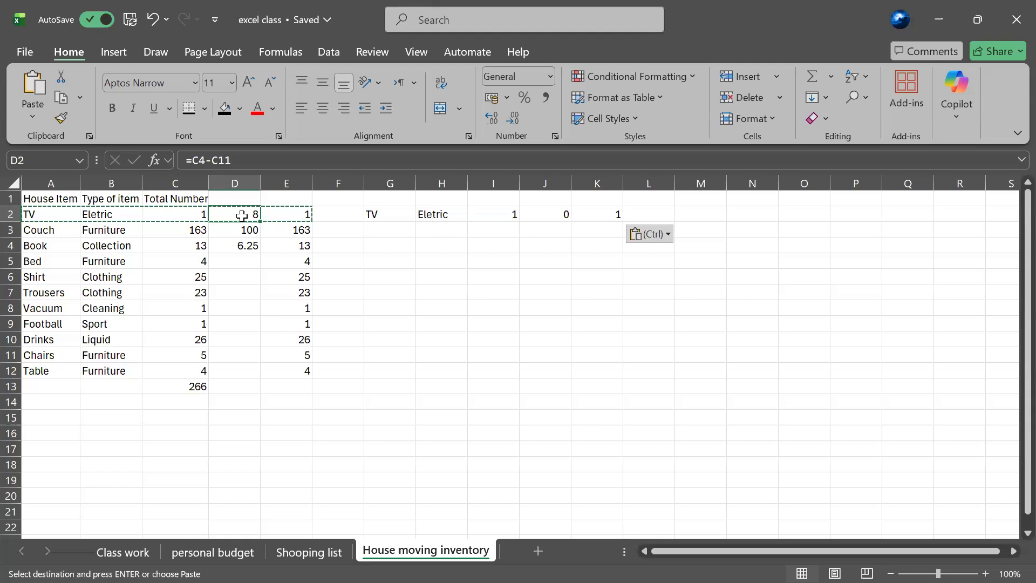
pyautogui.click(184, 216)
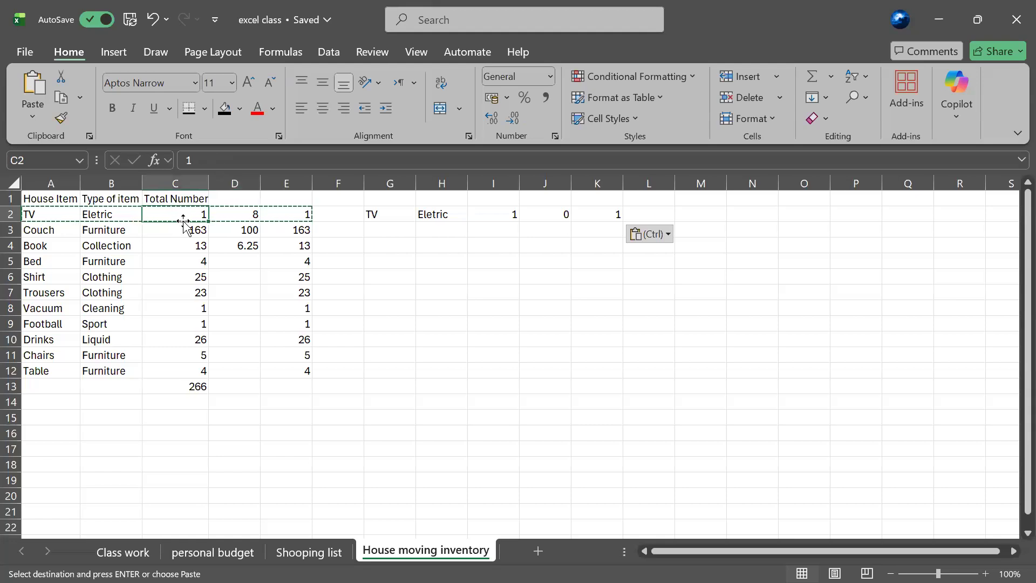
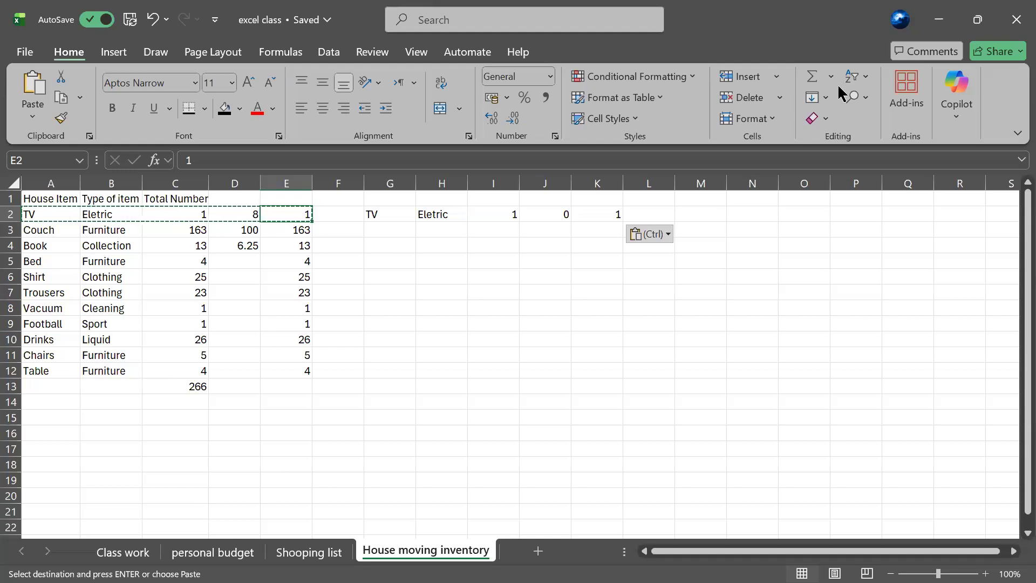
pyautogui.press('alt')
pyautogui.press('Tab')
pyautogui.press('Tab')
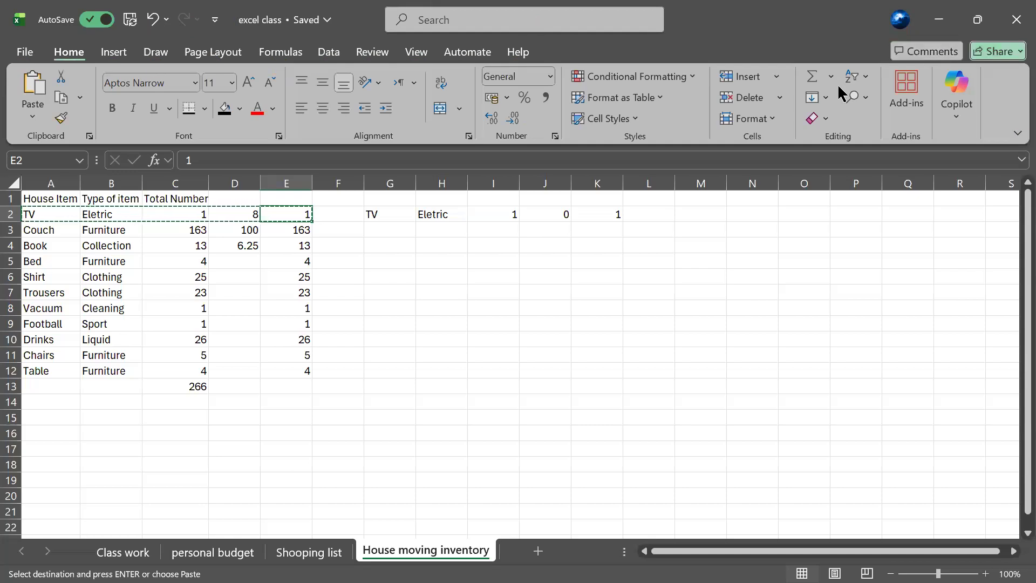
pyautogui.press('Tab')
pyautogui.press('Tab')
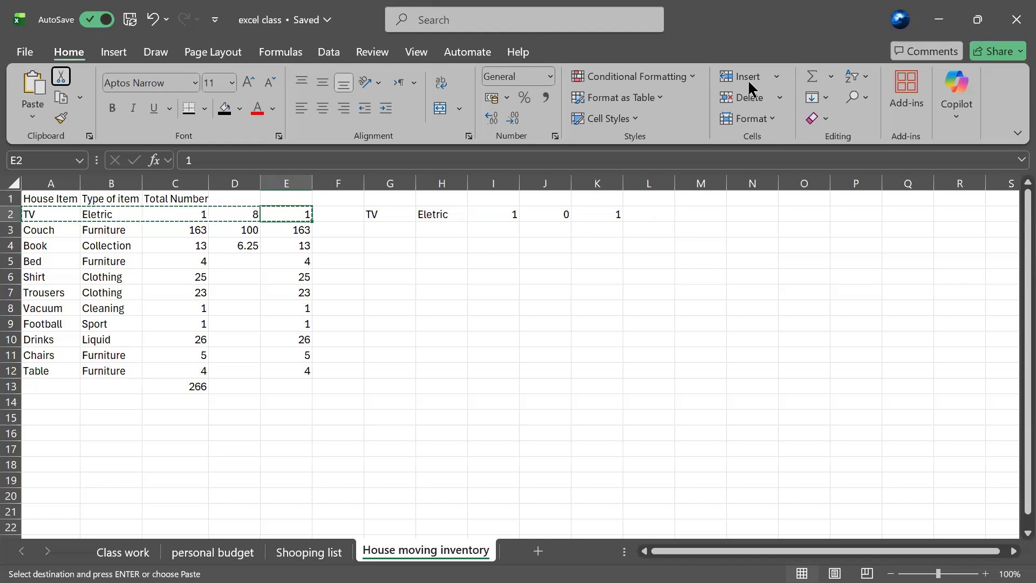
pyautogui.click(497, 280)
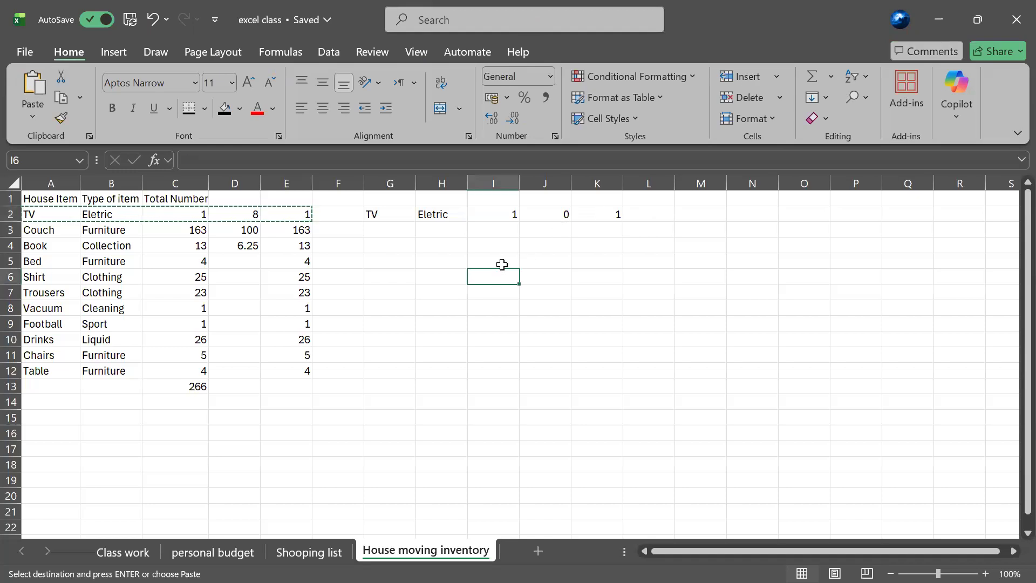
pyautogui.click(475, 215)
pyautogui.hotkey('ctrl', 'v')
pyautogui.click(515, 260)
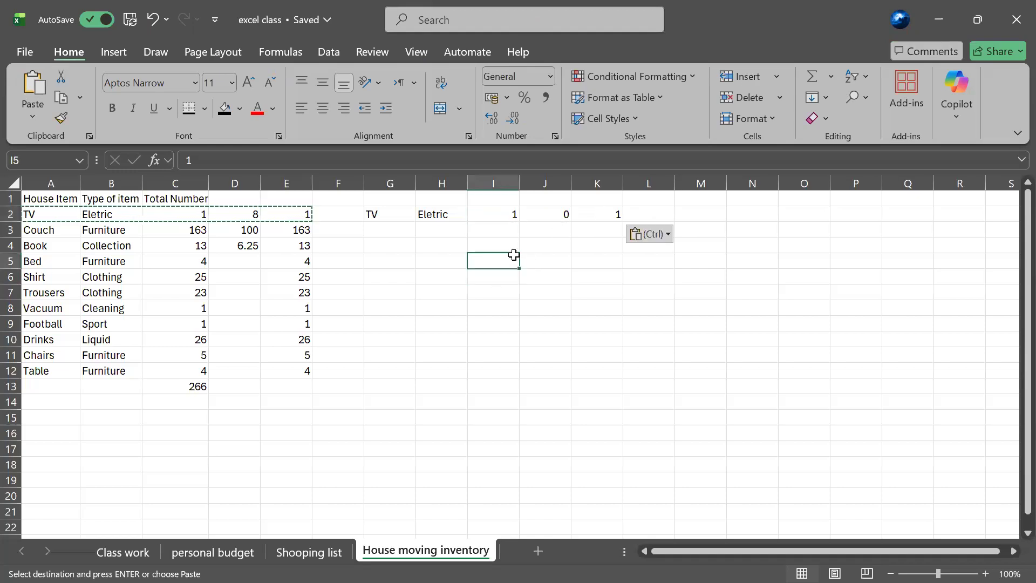
pyautogui.click(513, 246)
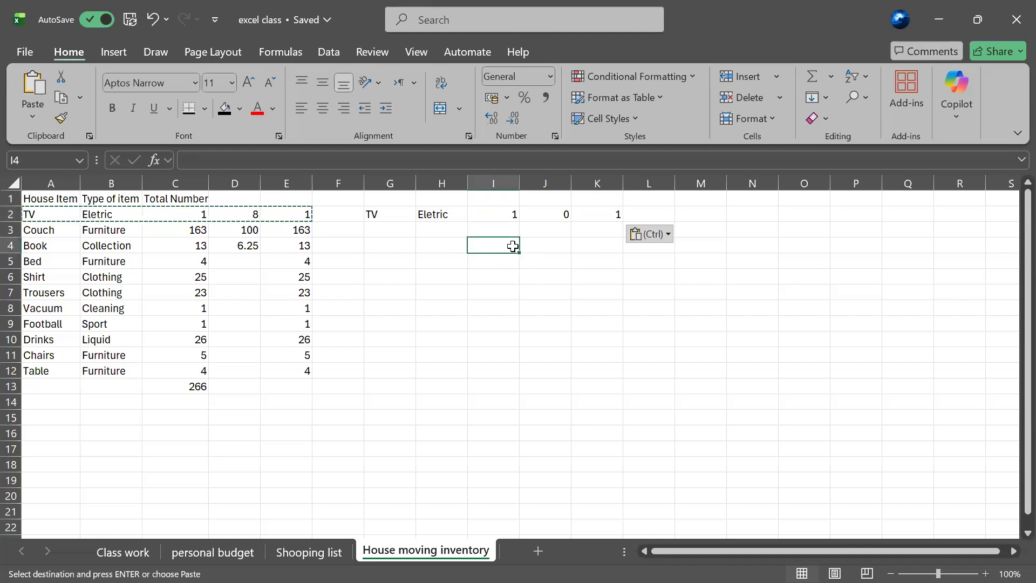
pyautogui.click(409, 224)
pyautogui.click(408, 216)
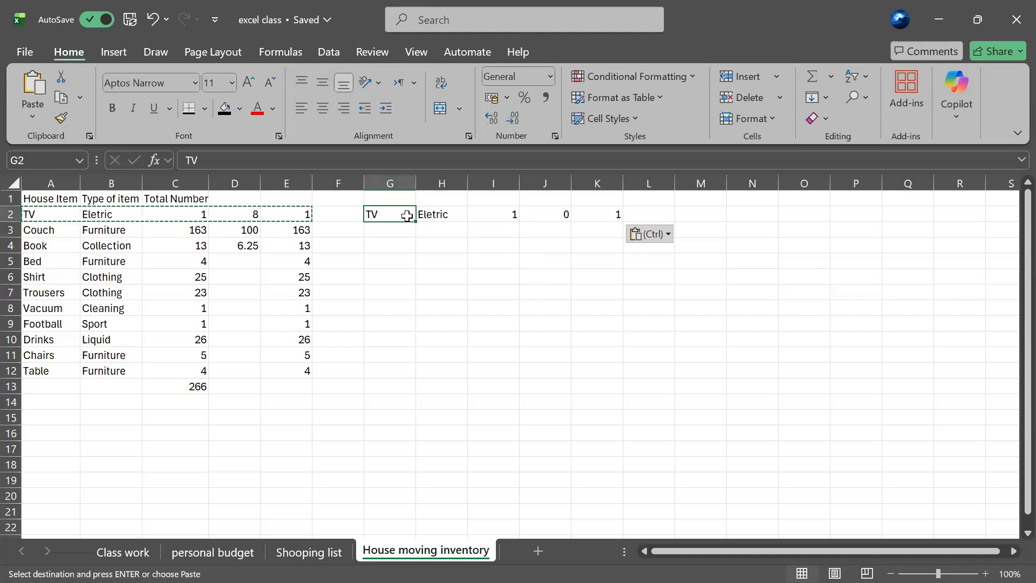
pyautogui.press('super+period')
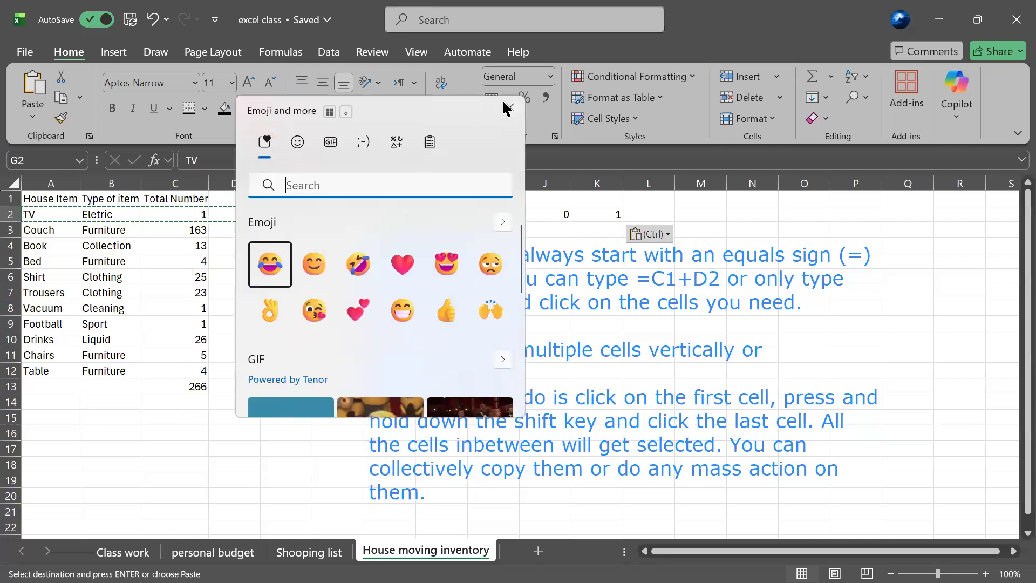
pyautogui.click(503, 102)
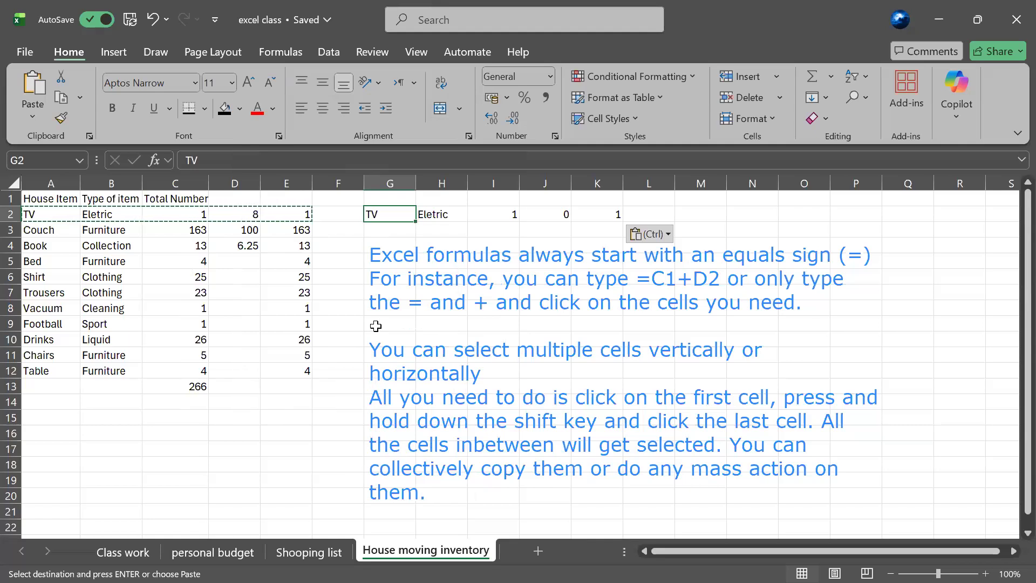
pyautogui.moveTo(345, 244); pyautogui.dragTo(864, 497)
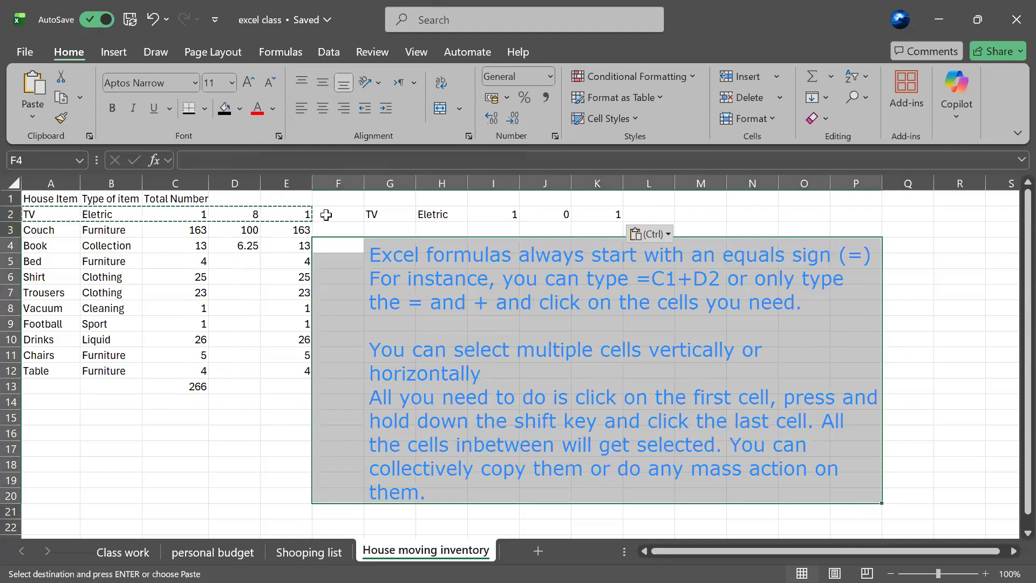
pyautogui.click(357, 249)
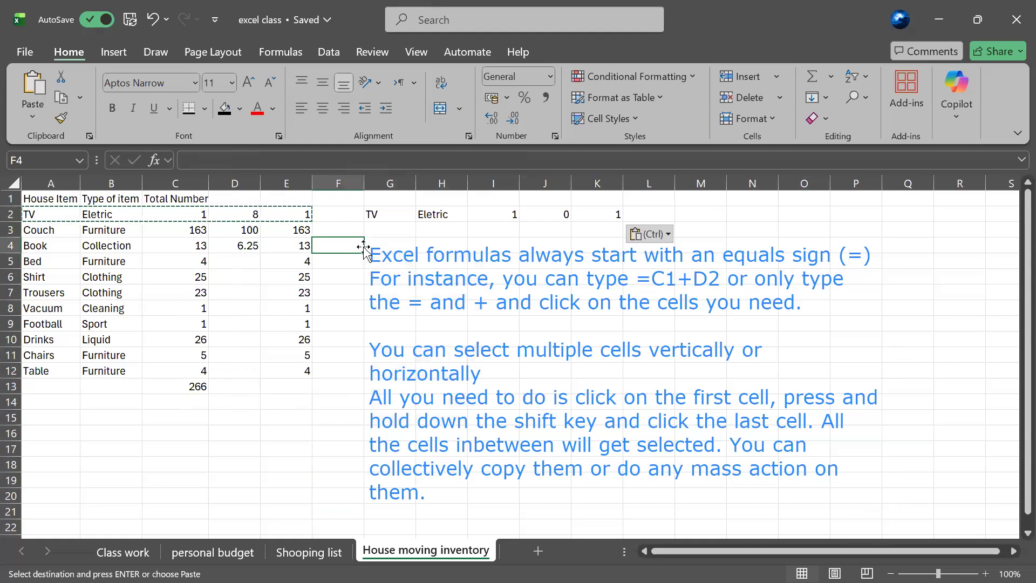
pyautogui.moveTo(365, 253); pyautogui.dragTo(785, 537)
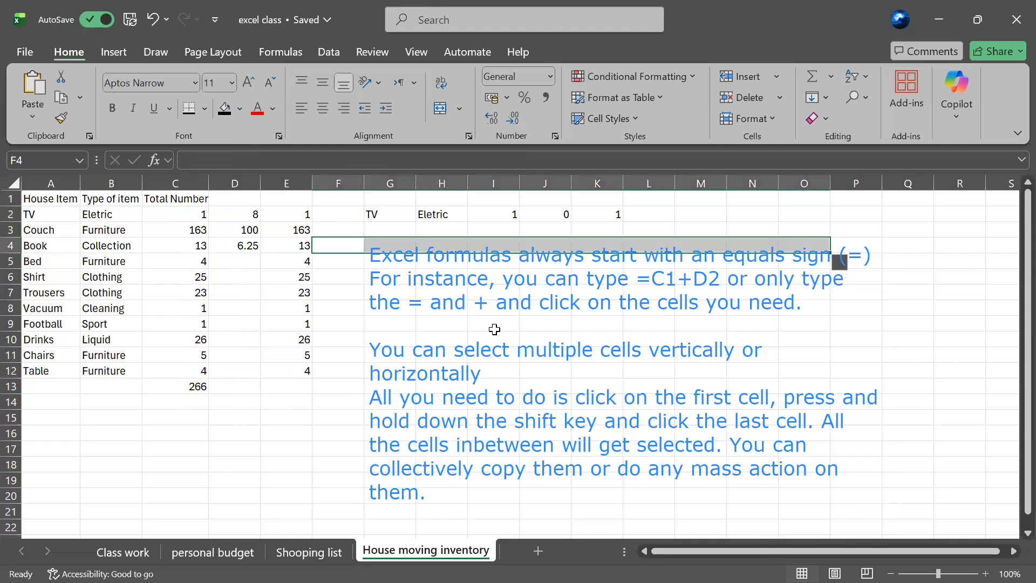
pyautogui.click(480, 319)
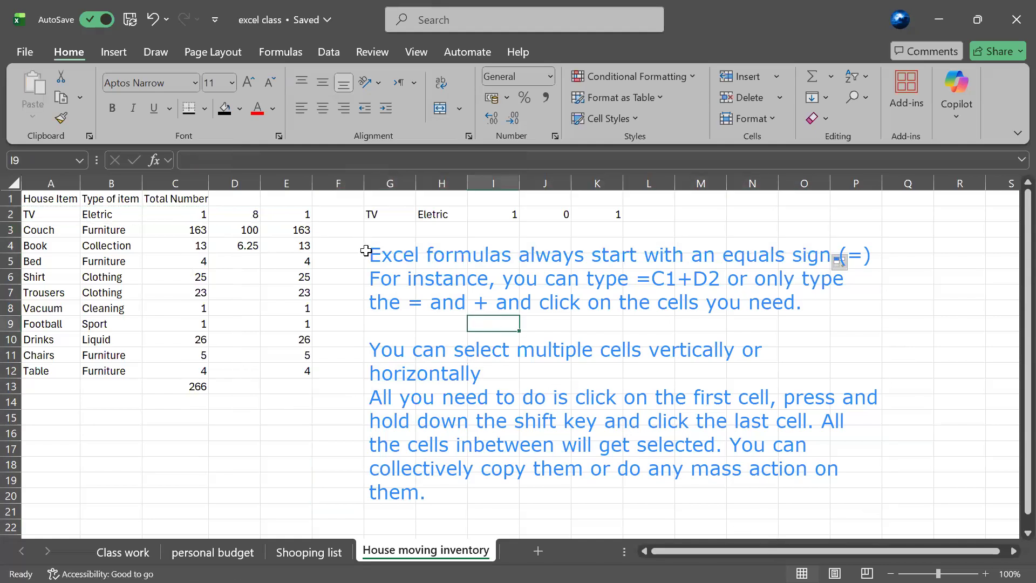
pyautogui.moveTo(366, 250)
pyautogui.mouseDown()
pyautogui.moveTo(670, 362)
pyautogui.moveTo(966, 526)
pyautogui.moveTo(898, 480)
pyautogui.moveTo(895, 493)
pyautogui.moveTo(853, 500)
pyautogui.moveTo(868, 490)
pyautogui.moveTo(858, 492)
pyautogui.mouseUp()
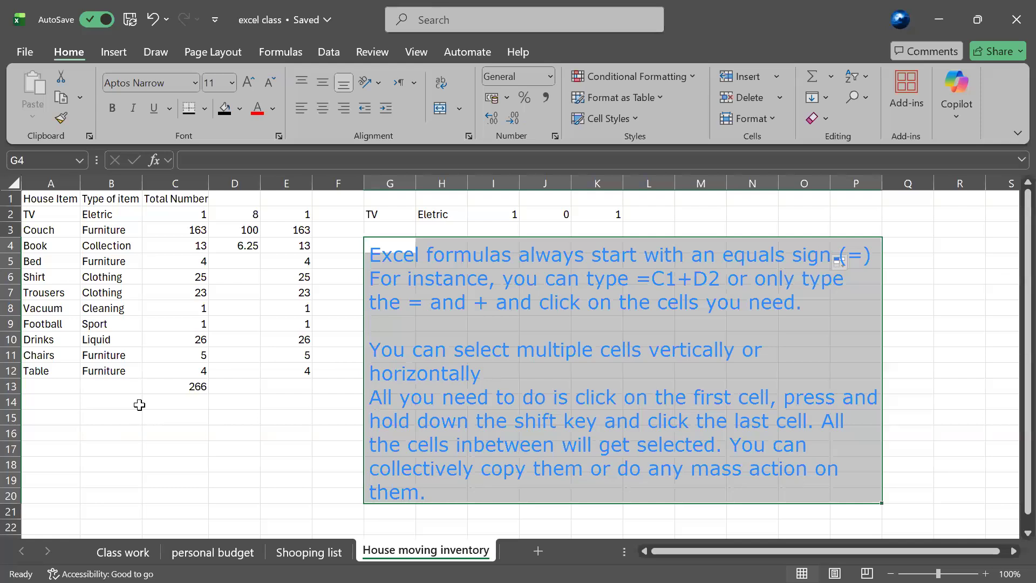
pyautogui.click(254, 417)
pyautogui.scroll(-16, 434, 370)
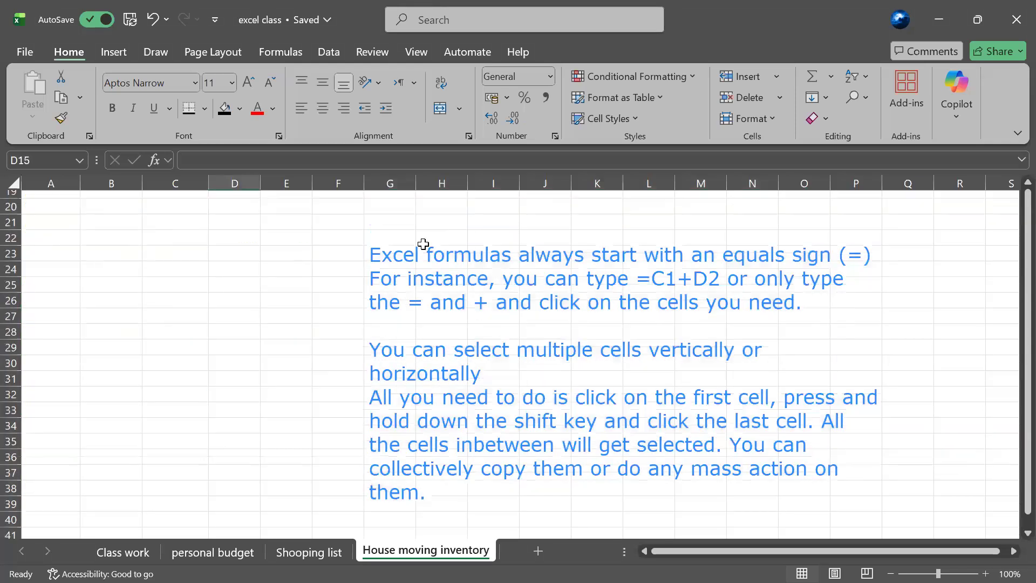
pyautogui.scroll(2, 361, 302)
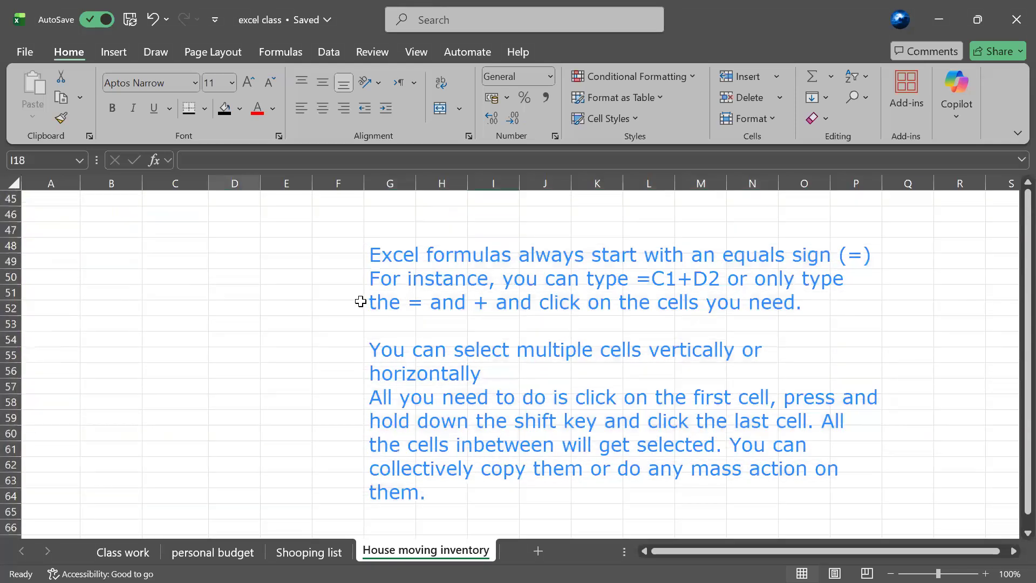
pyautogui.scroll(12, 361, 301)
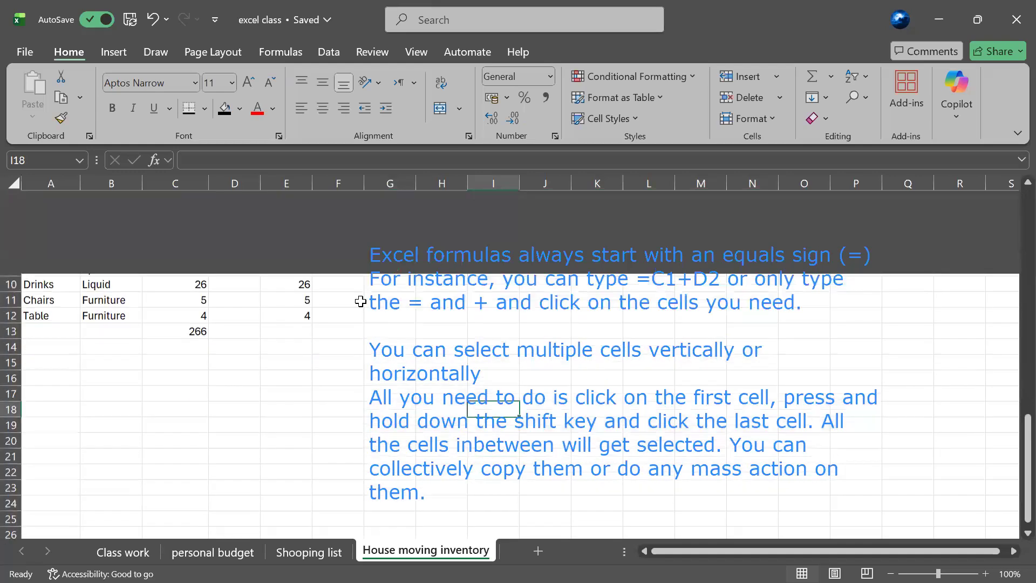
pyautogui.scroll(2, 361, 301)
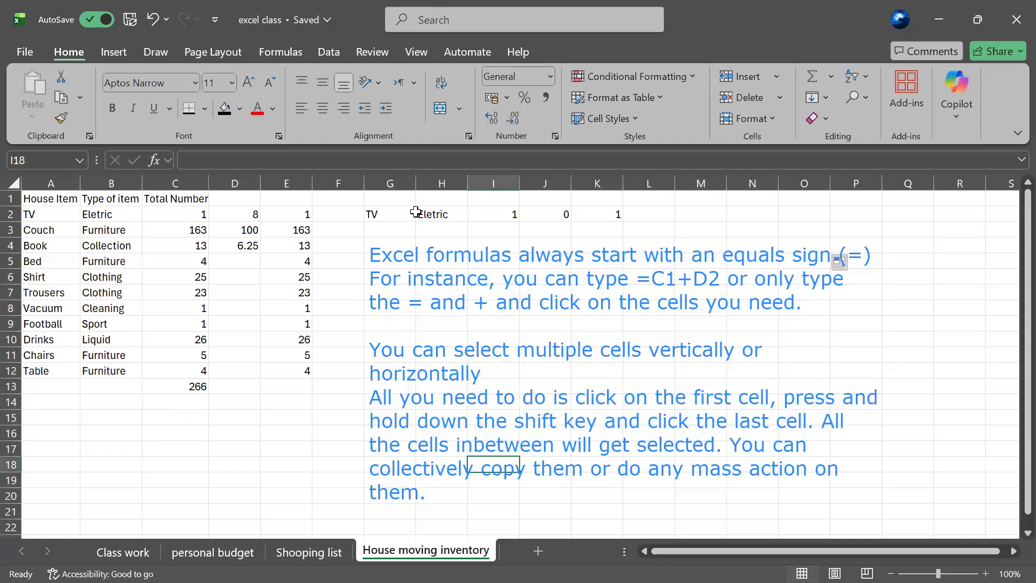
pyautogui.click(316, 292)
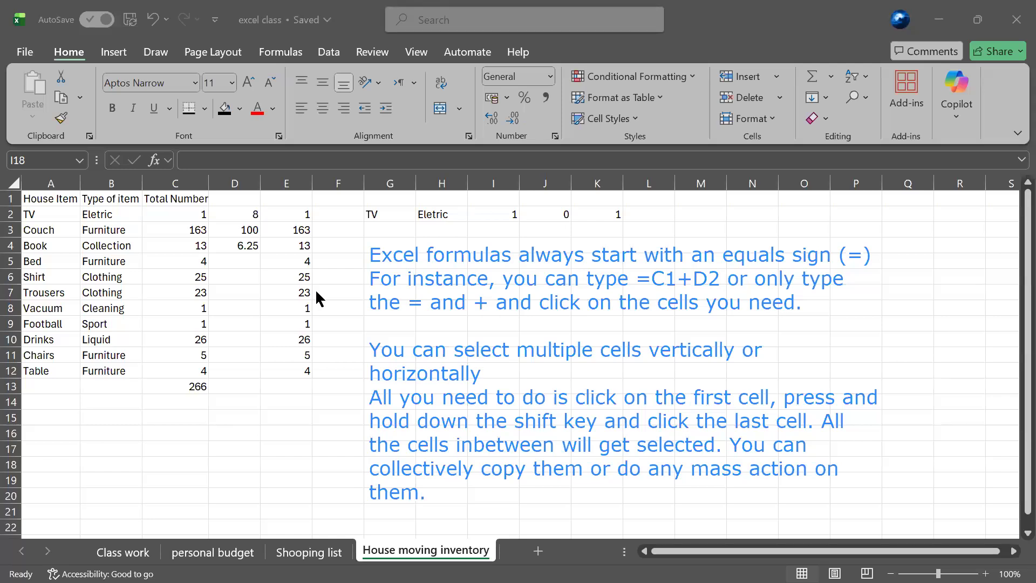
pyautogui.press('super')
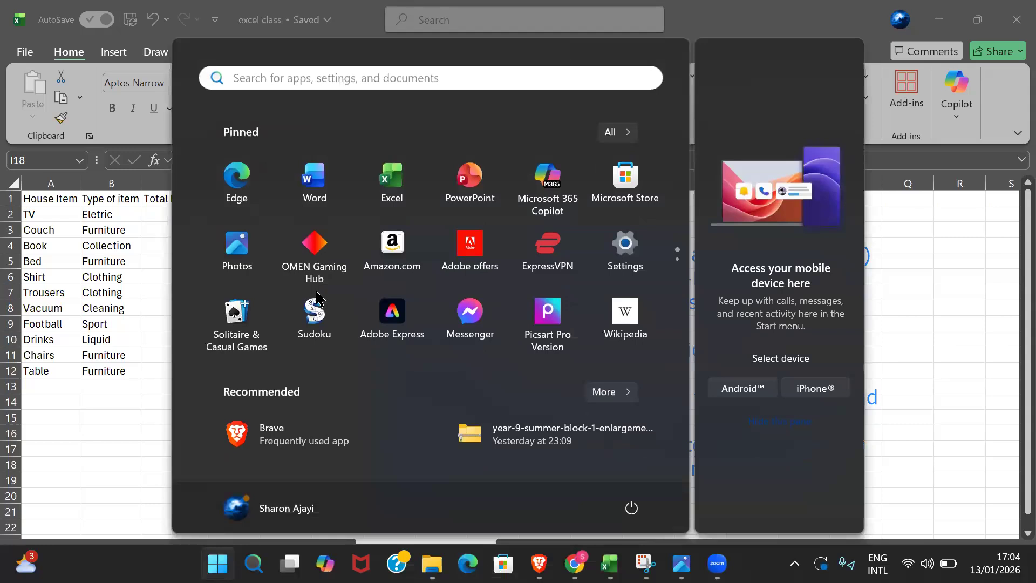
pyautogui.press('super')
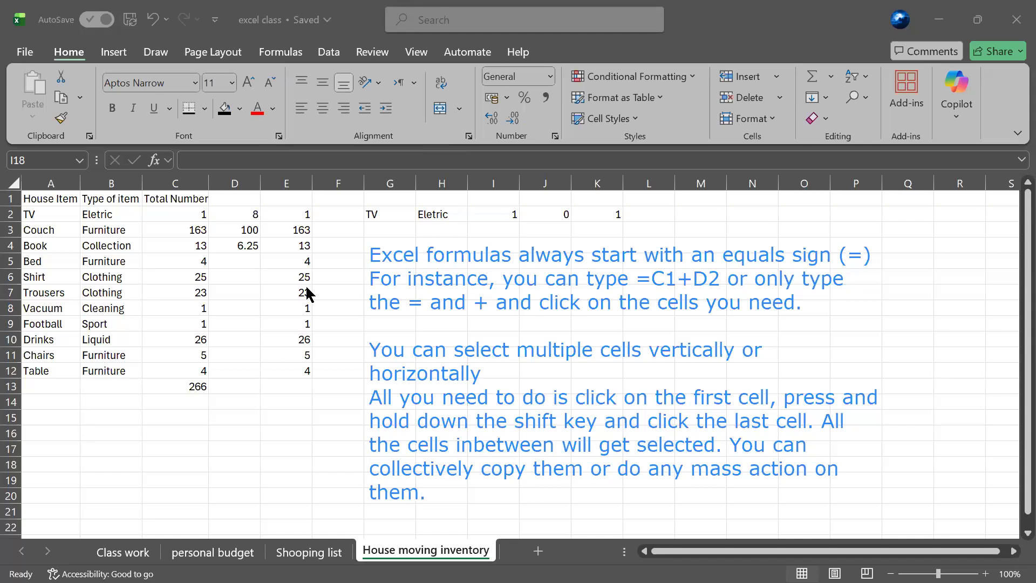
pyautogui.click(335, 468)
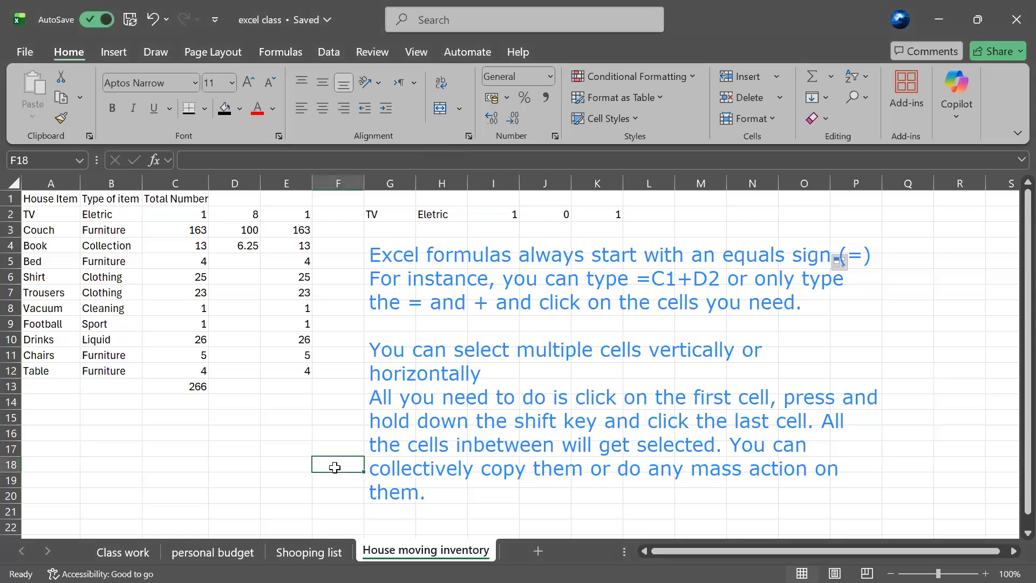
pyautogui.press('Right')
pyautogui.press('Right')
pyautogui.press('Right')
pyautogui.press('Right')
pyautogui.press('Right')
pyautogui.press('Right')
pyautogui.press('Right')
pyautogui.press('Right')
pyautogui.press('Right')
pyautogui.press('Right')
pyautogui.press('Right')
pyautogui.press('Right')
pyautogui.press('Right')
pyautogui.press('Right')
pyautogui.press('Right')
pyautogui.press('Right')
pyautogui.press('Right')
pyautogui.press('Right')
pyautogui.press('Right')
pyautogui.press('Right')
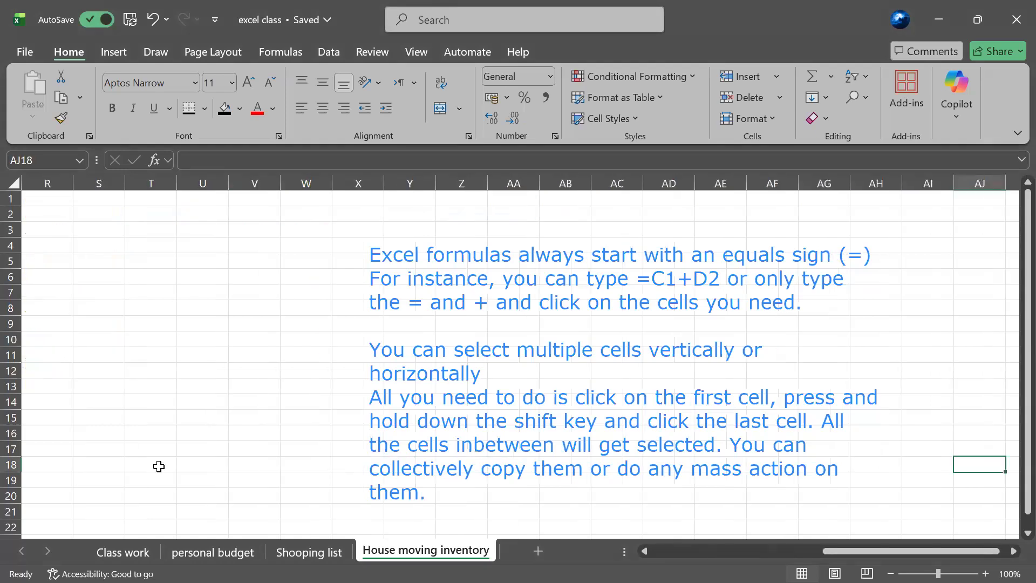
pyautogui.moveTo(402, 401); pyautogui.dragTo(821, 468)
pyautogui.click(874, 367)
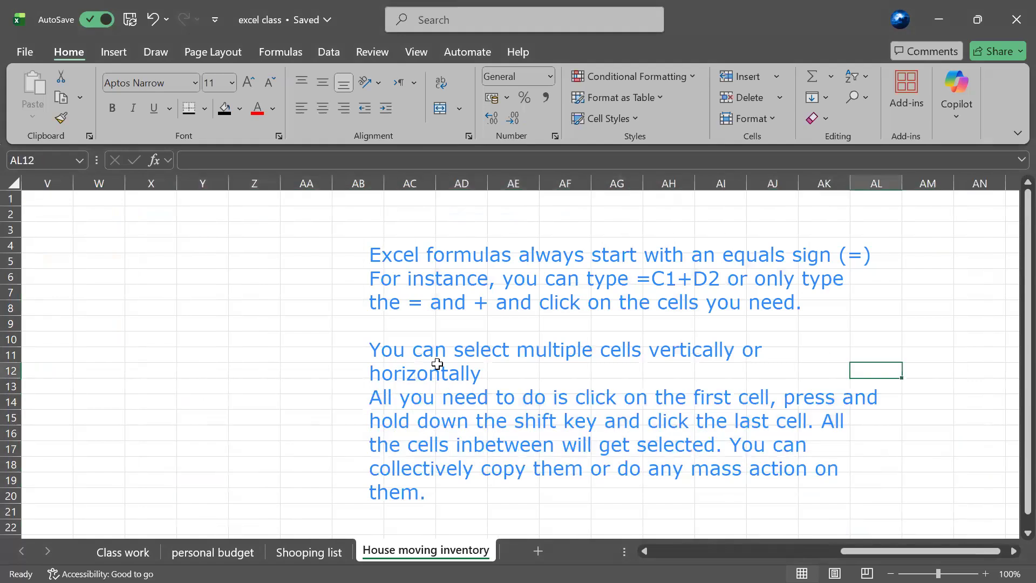
pyautogui.hscroll(-7, 437, 362)
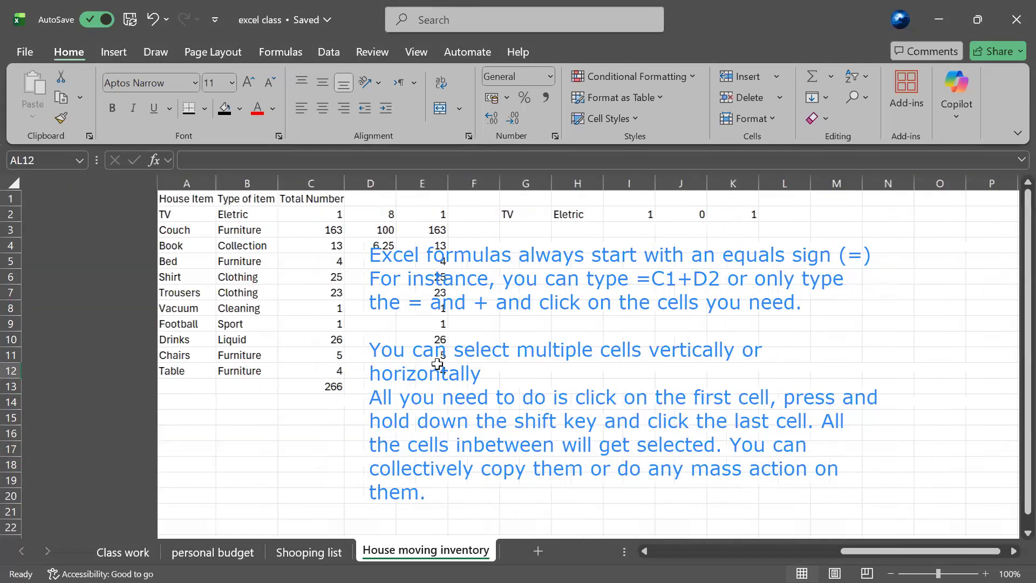
pyautogui.scroll(-2, 437, 356)
pyautogui.moveTo(437, 355); pyautogui.dragTo(437, 354)
pyautogui.scroll(2, 437, 354)
pyautogui.click(289, 433)
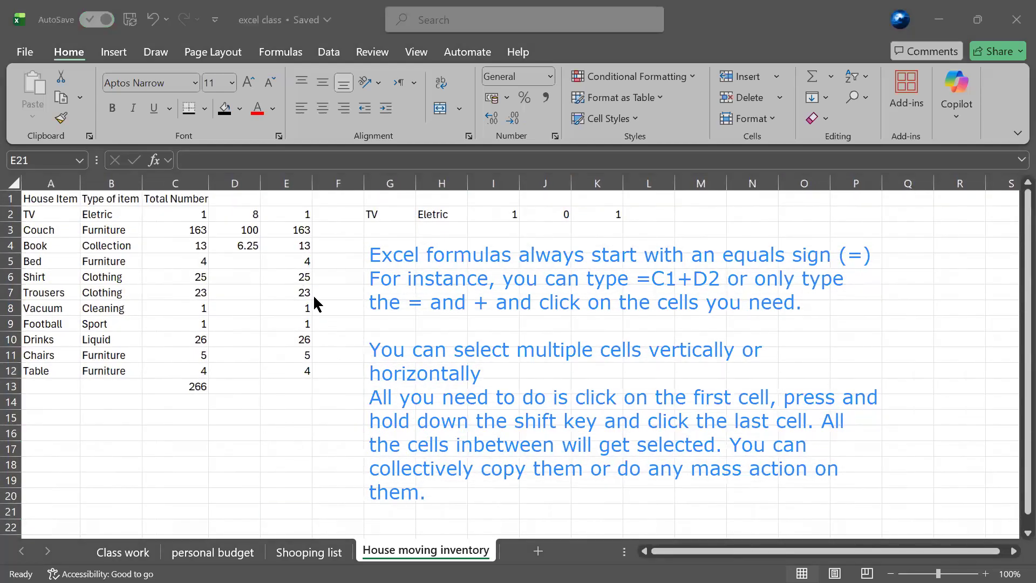
pyautogui.press('super+Tab')
pyautogui.press('super+Tab')
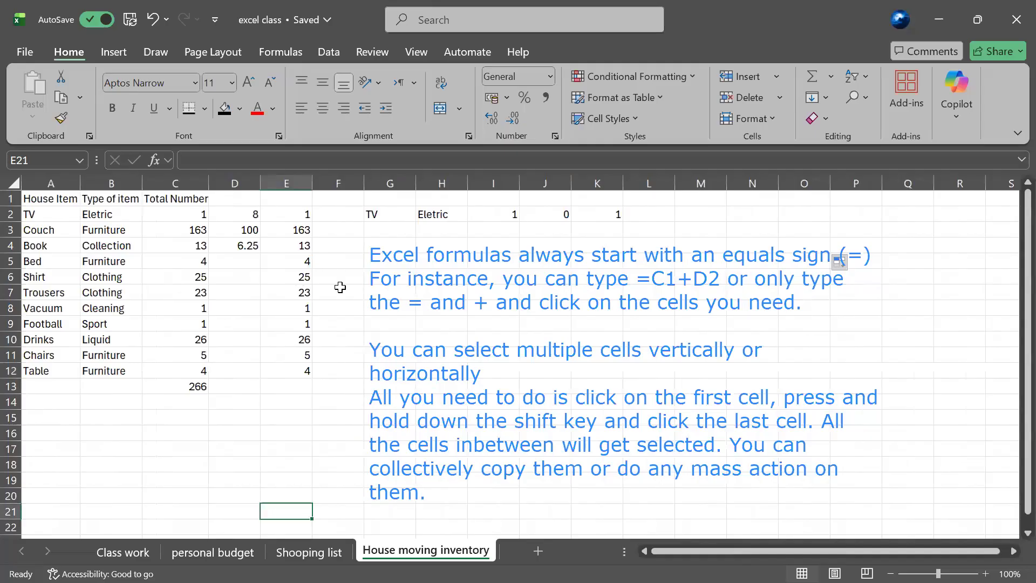
pyautogui.press('super+Tab')
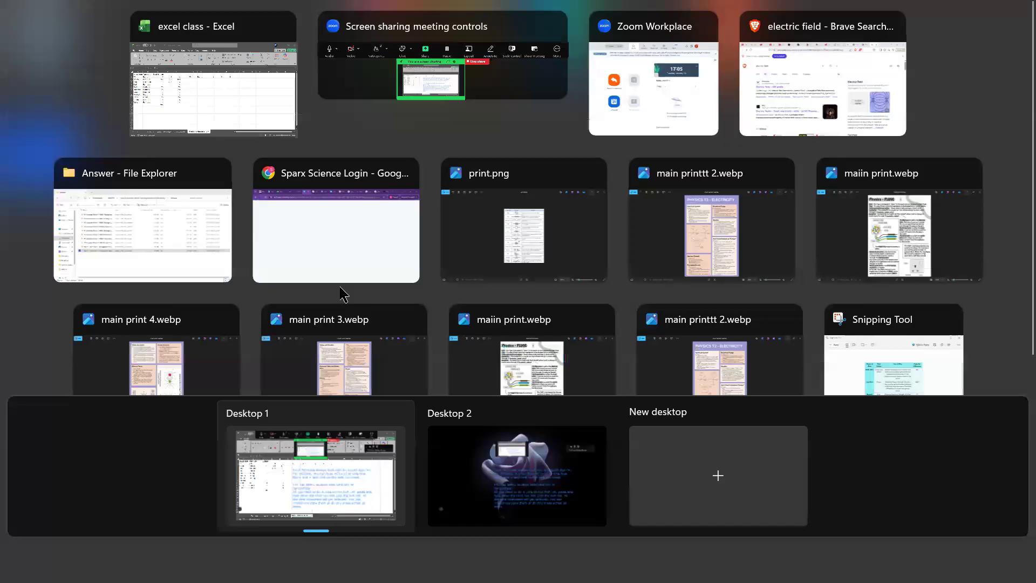
pyautogui.press('super+Tab')
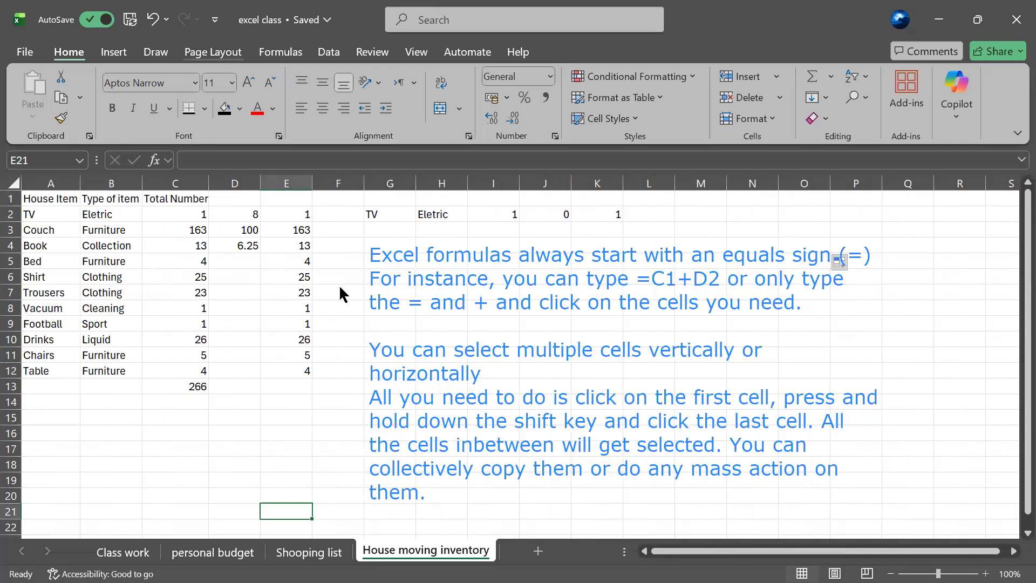
pyautogui.press('super')
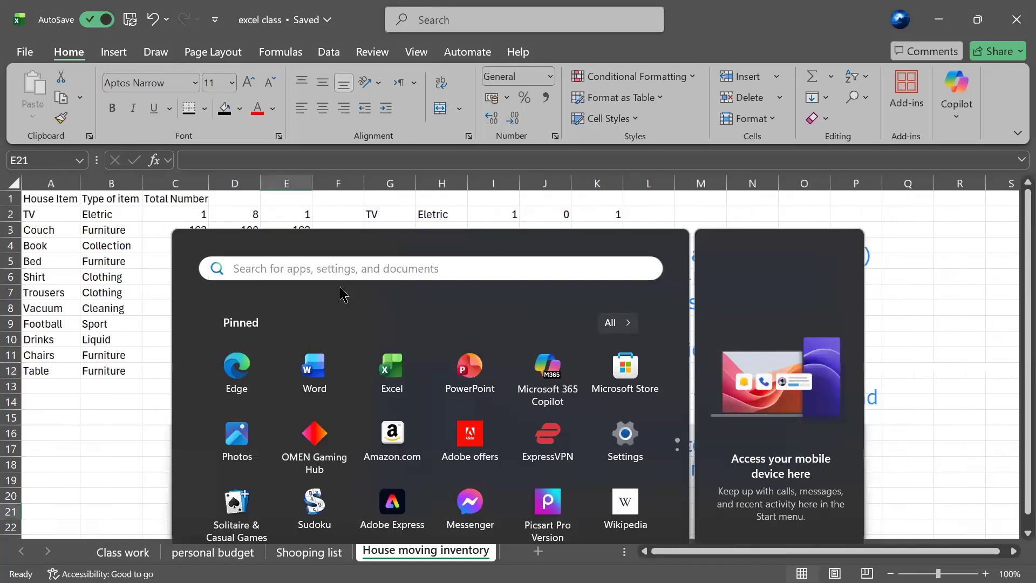
pyautogui.press('Escape')
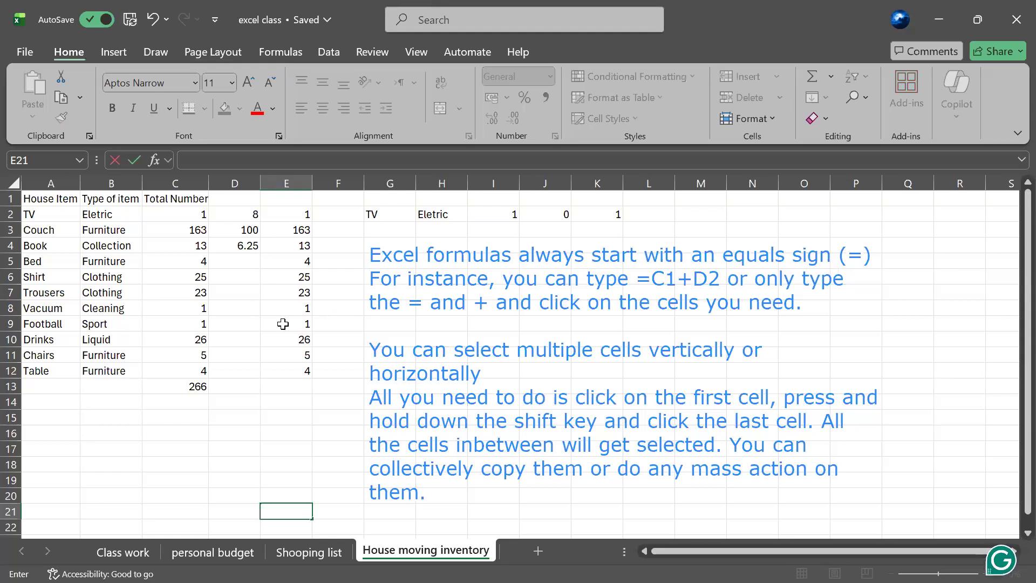
pyautogui.hscroll(5, 345, 222)
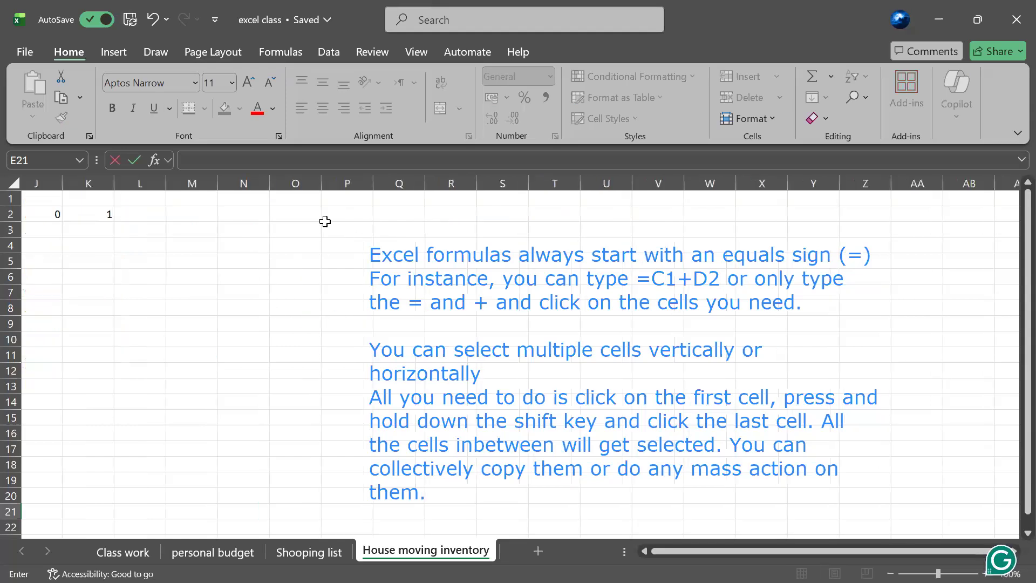
pyautogui.hscroll(-5, 106, 288)
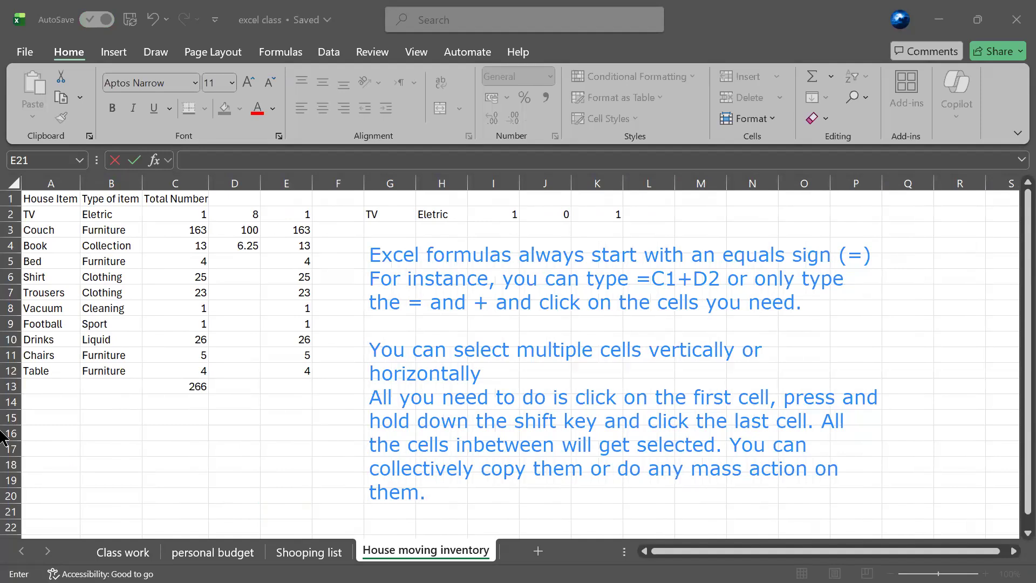
pyautogui.click(60, 521)
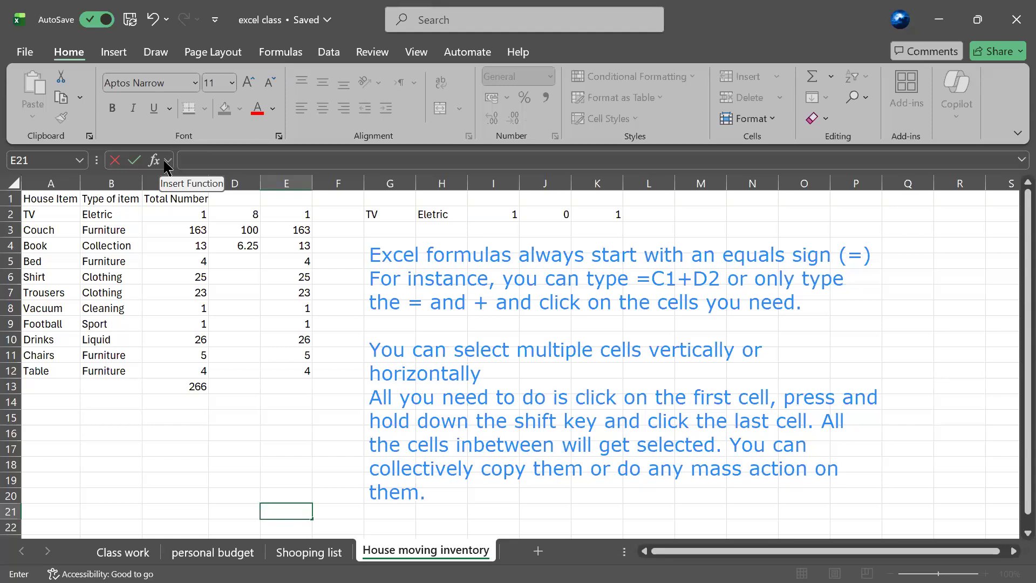
# - Insert a SUM function in D16 that adds the range D2:D15
pyautogui.click(252, 436)
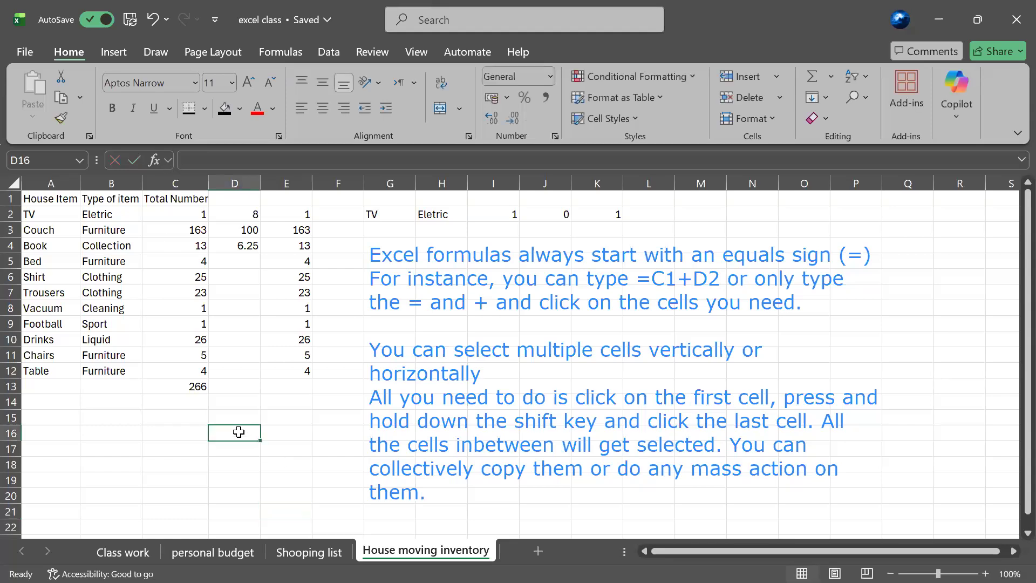
pyautogui.click(173, 160)
pyautogui.click(157, 160)
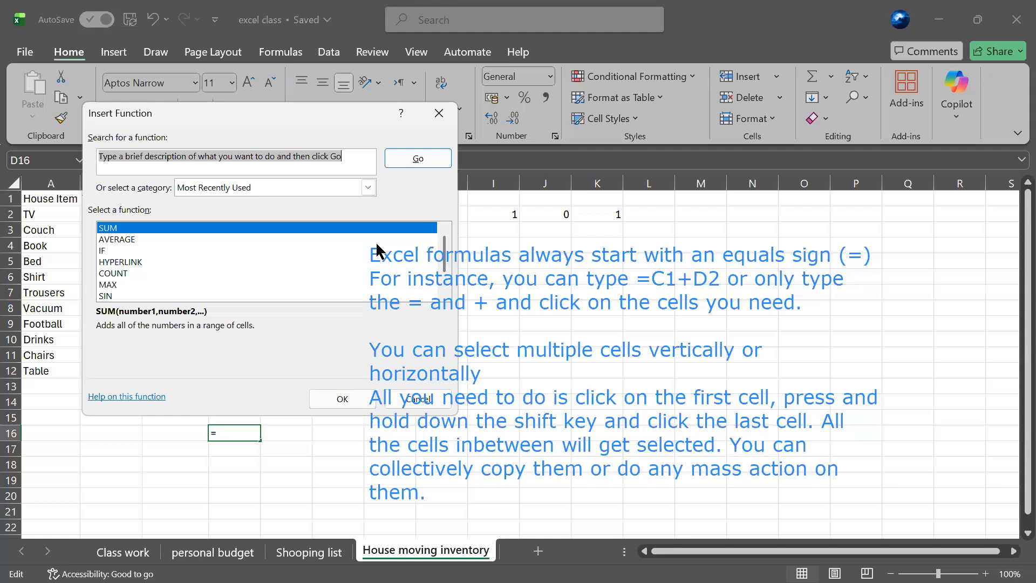
pyautogui.click(343, 399)
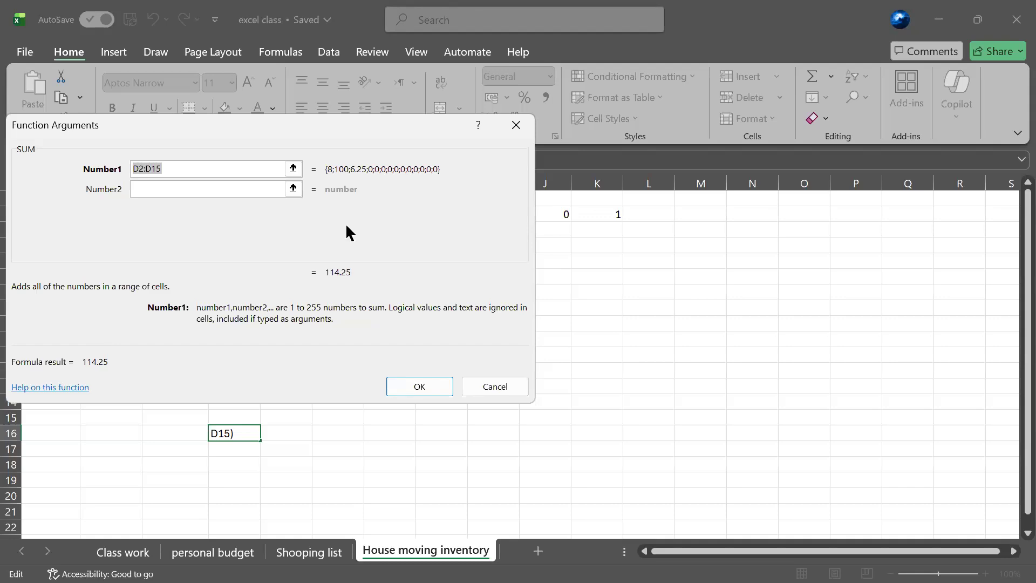
pyautogui.click(270, 171)
pyautogui.click(393, 387)
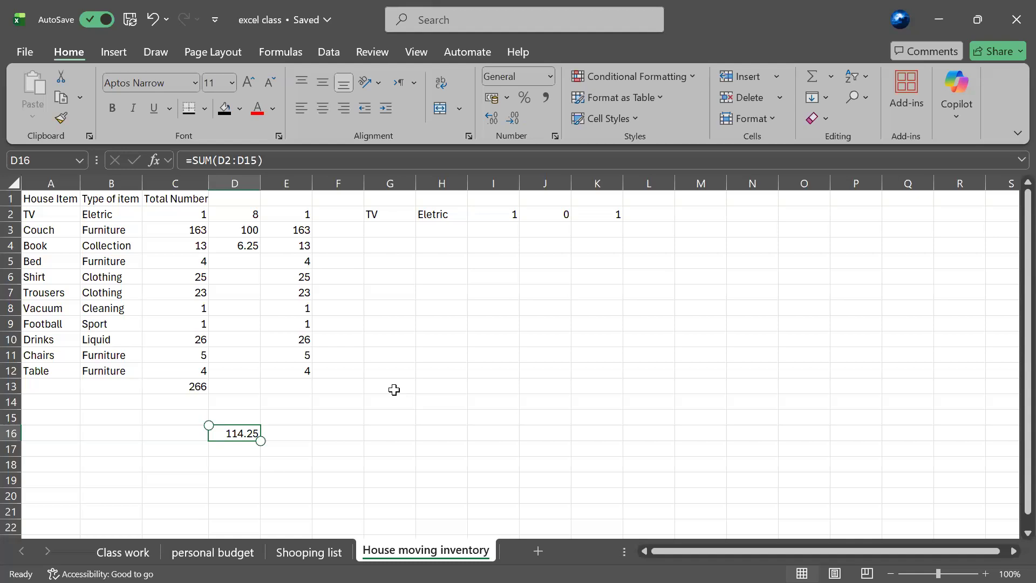
# - Change the SUM formula in D16 to add the item quantities in C2:C12
pyautogui.click(227, 161)
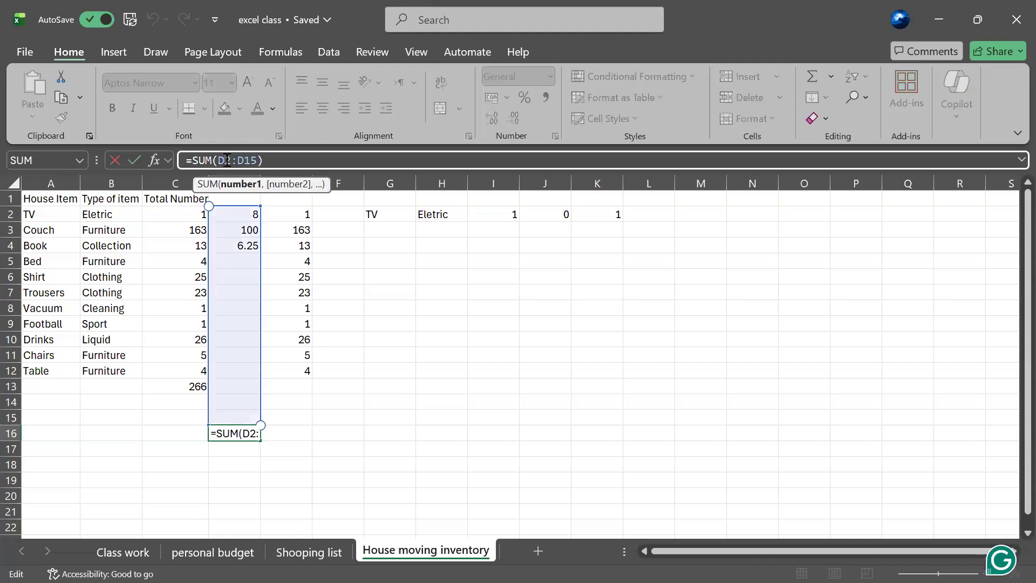
pyautogui.press('BackSpace')
pyautogui.write('C')
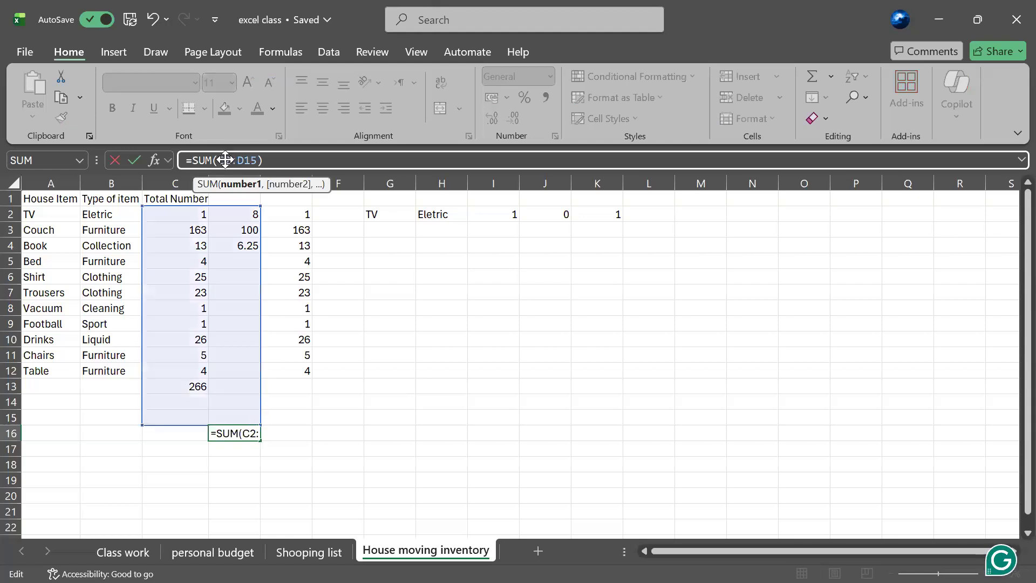
pyautogui.click(260, 161)
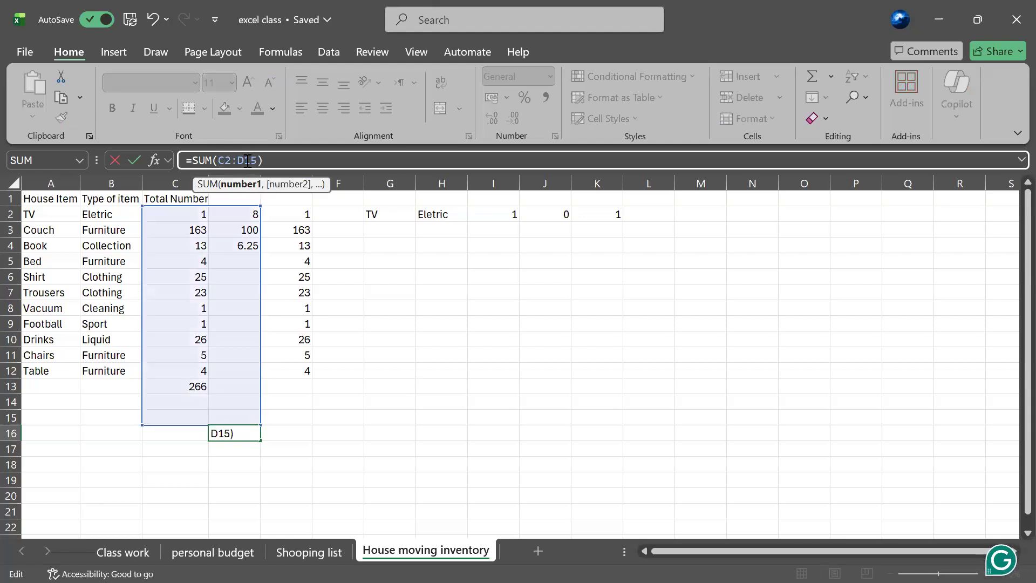
pyautogui.press('BackSpace')
pyautogui.write('C12')
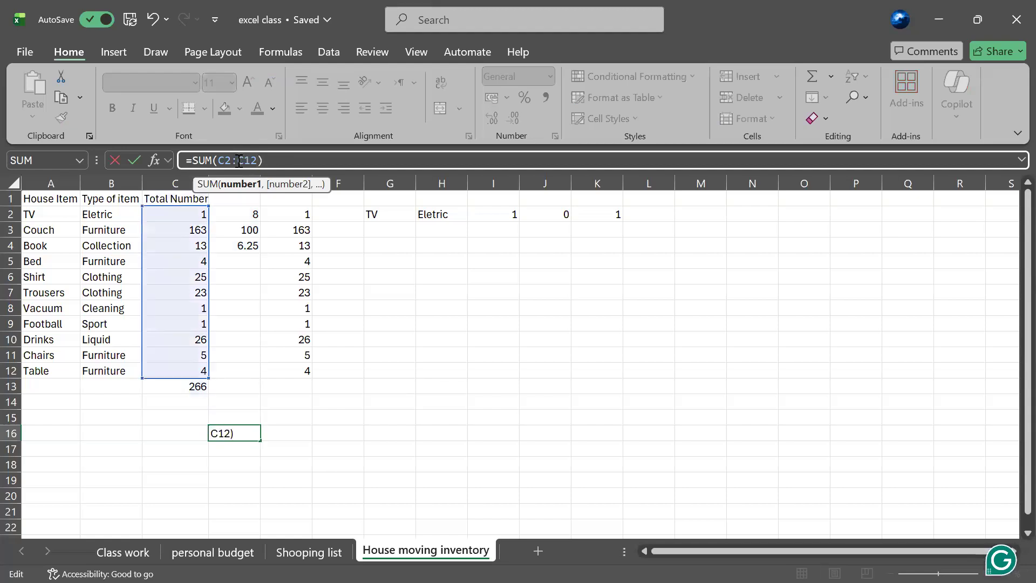
pyautogui.press('Return')
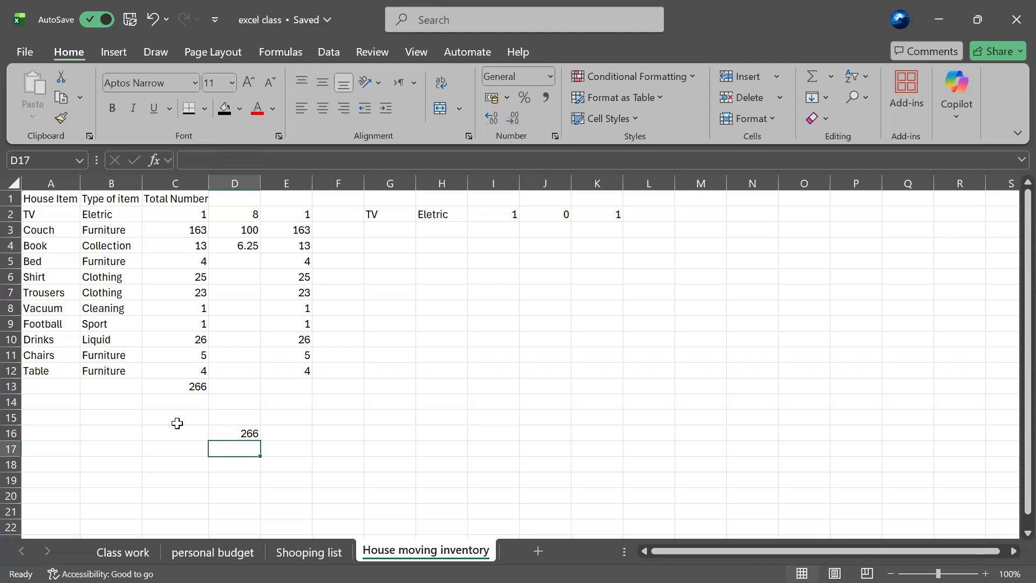
pyautogui.click(247, 432)
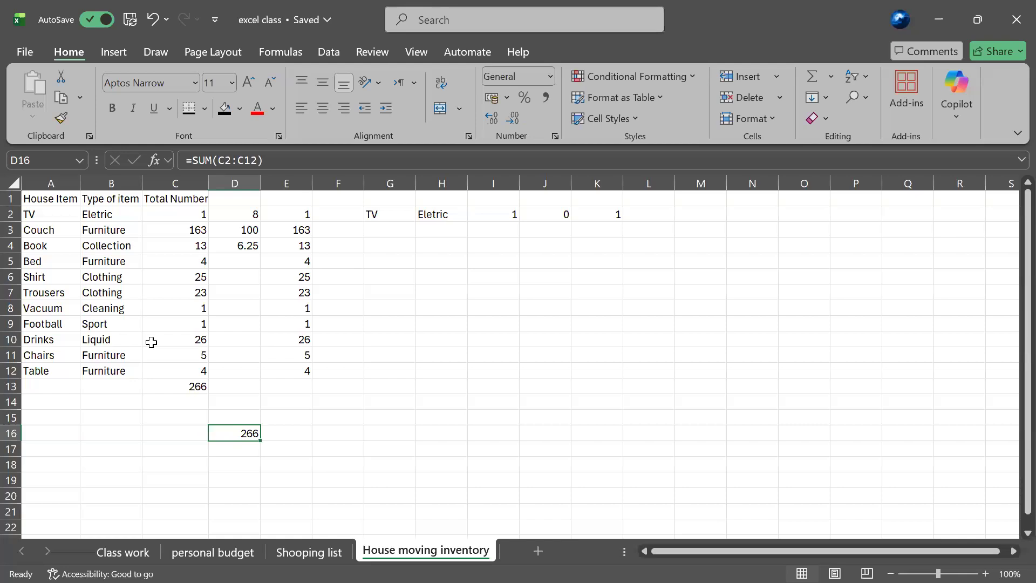
# - Change the Drinks quantity in C10 to 526 and dismiss the Thesaurus
pyautogui.doubleClick(152, 343)
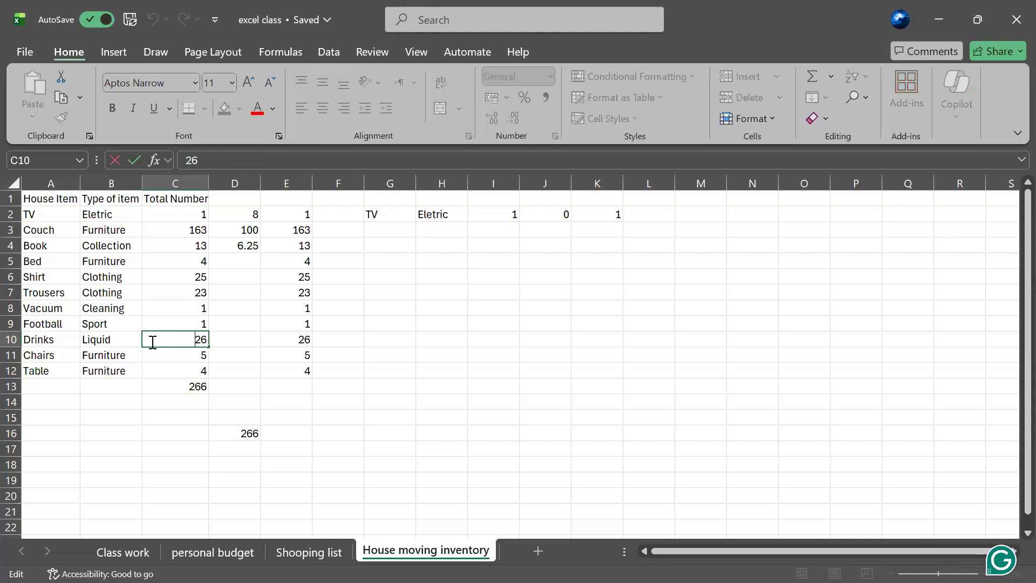
pyautogui.press('XF86AudioRaiseVolume')
pyautogui.press('XF86AudioRaiseVolume')
pyautogui.press('XF86AudioRaiseVolume')
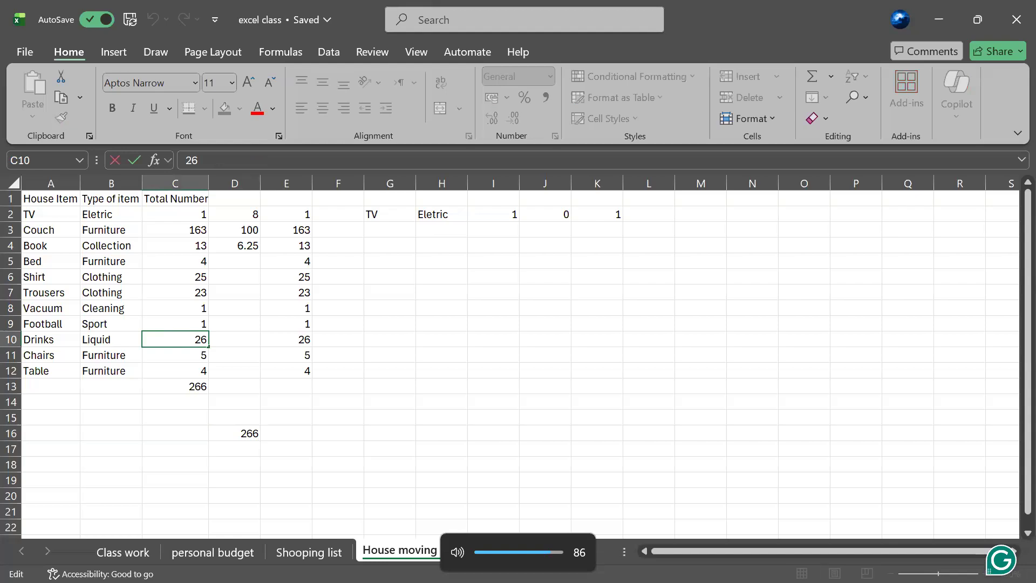
pyautogui.write('5')
pyautogui.press('XF86AudioRaiseVolume')
pyautogui.press('XF86AudioRaiseVolume')
pyautogui.press('XF86AudioRaiseVolume')
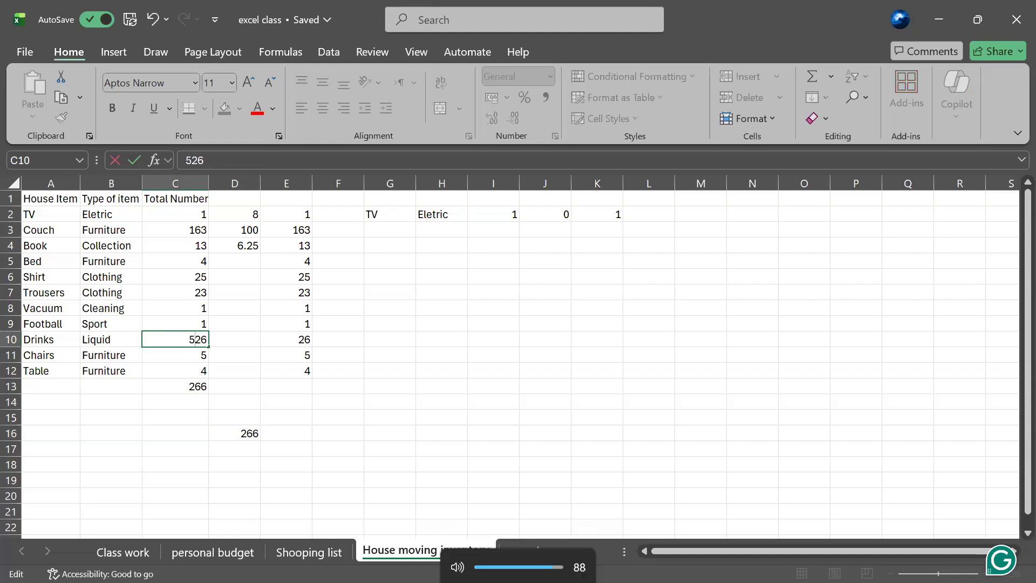
pyautogui.press('XF86AudioRaiseVolume')
pyautogui.press('XF86AudioLowerVolume')
pyautogui.press('XF86AudioLowerVolume')
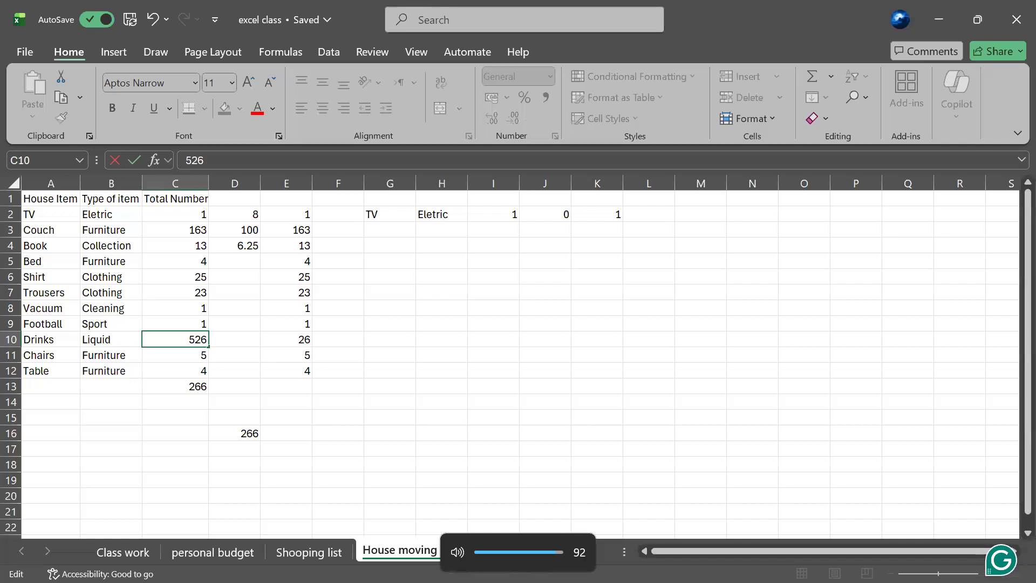
pyautogui.press('XF86AudioLowerVolume')
pyautogui.press('XF86AudioRaiseVolume')
pyautogui.press('XF86AudioLowerVolume')
pyautogui.press('XF86AudioRaiseVolume')
pyautogui.press('XF86AudioLowerVolume')
pyautogui.hotkey('shift', 'F7')
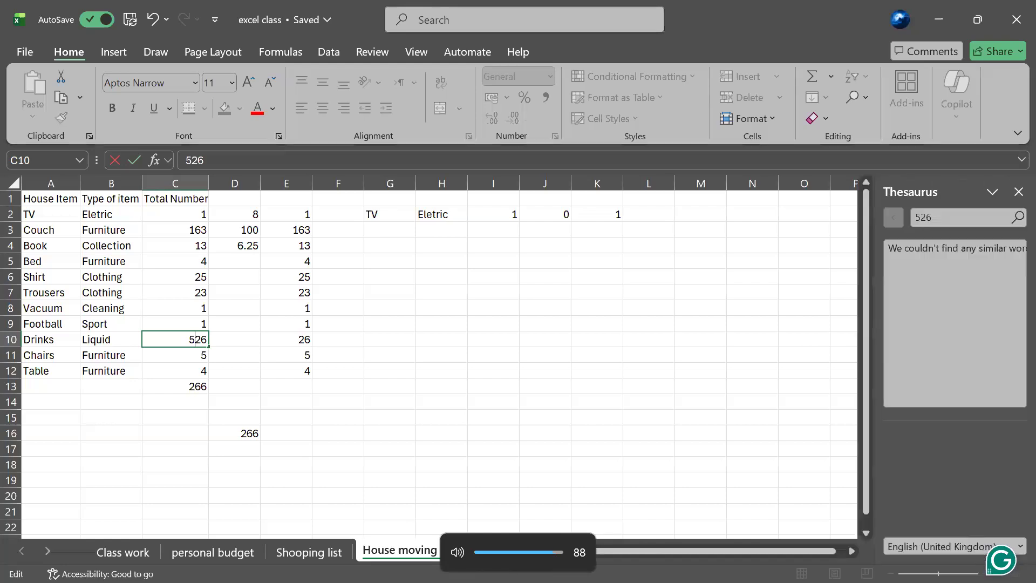
pyautogui.click(671, 431)
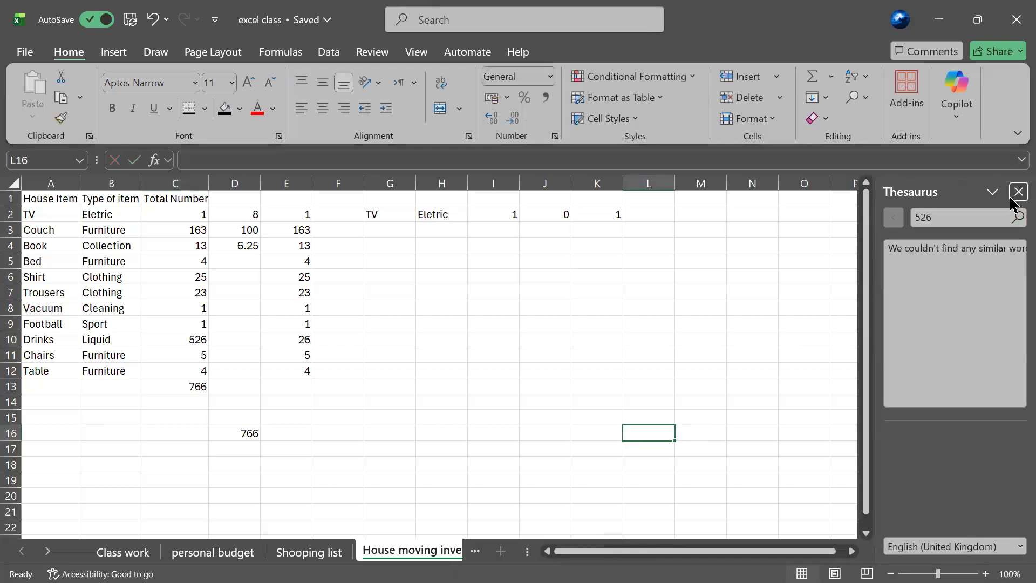
pyautogui.click(1019, 192)
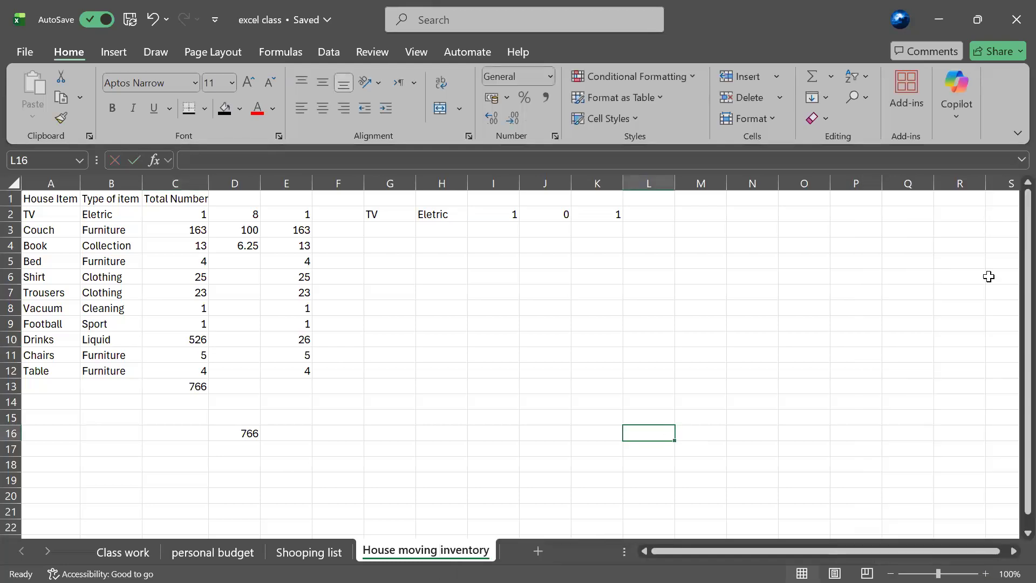
pyautogui.press('XF86AudioLowerVolume')
pyautogui.press('XF86AudioLowerVolume')
pyautogui.press('XF86AudioRaiseVolume')
pyautogui.press('XF86AudioRaiseVolume')
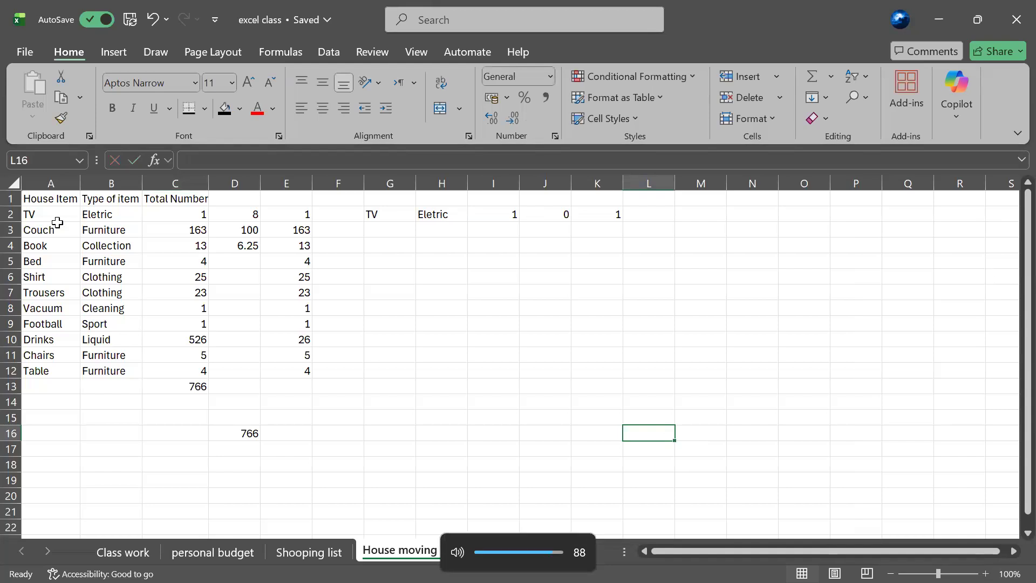
pyautogui.click(118, 194)
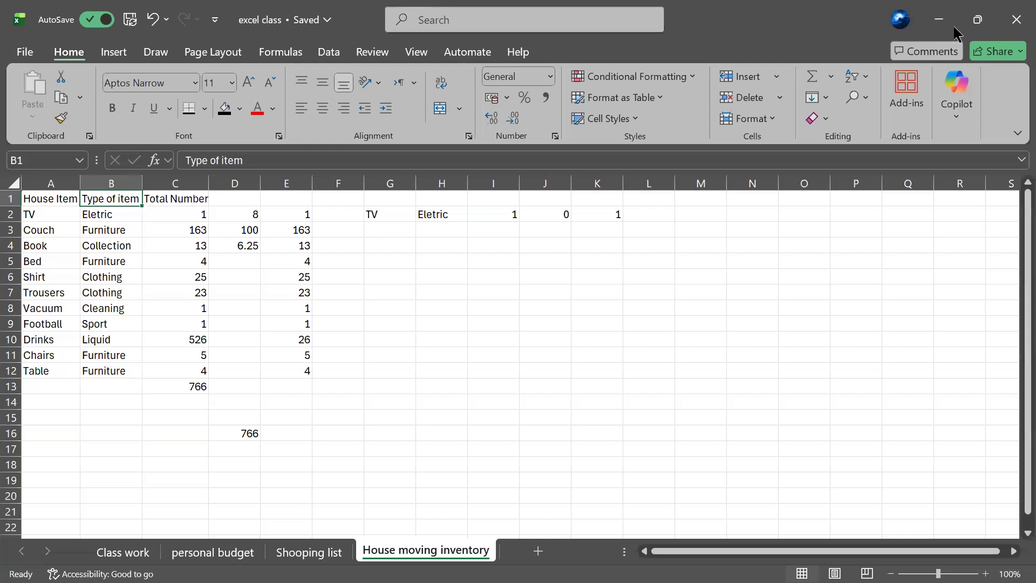
pyautogui.click(115, 57)
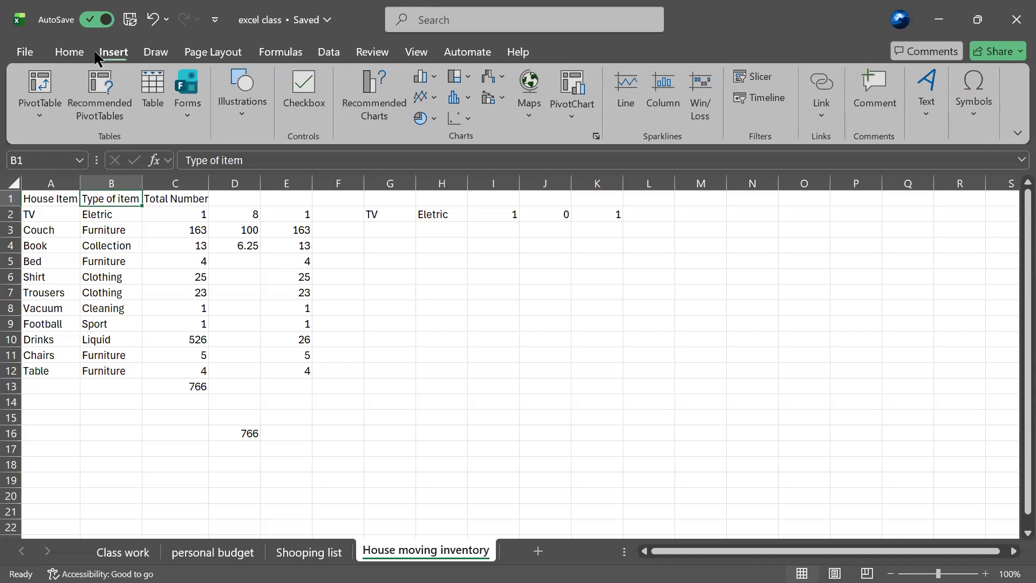
pyautogui.scroll(-1, 71, 54)
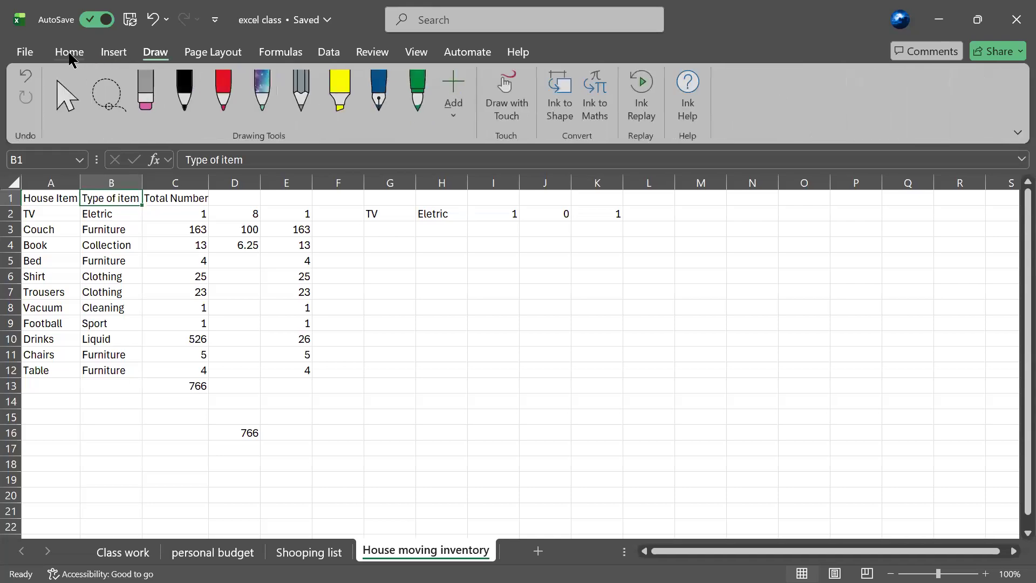
pyautogui.click(69, 53)
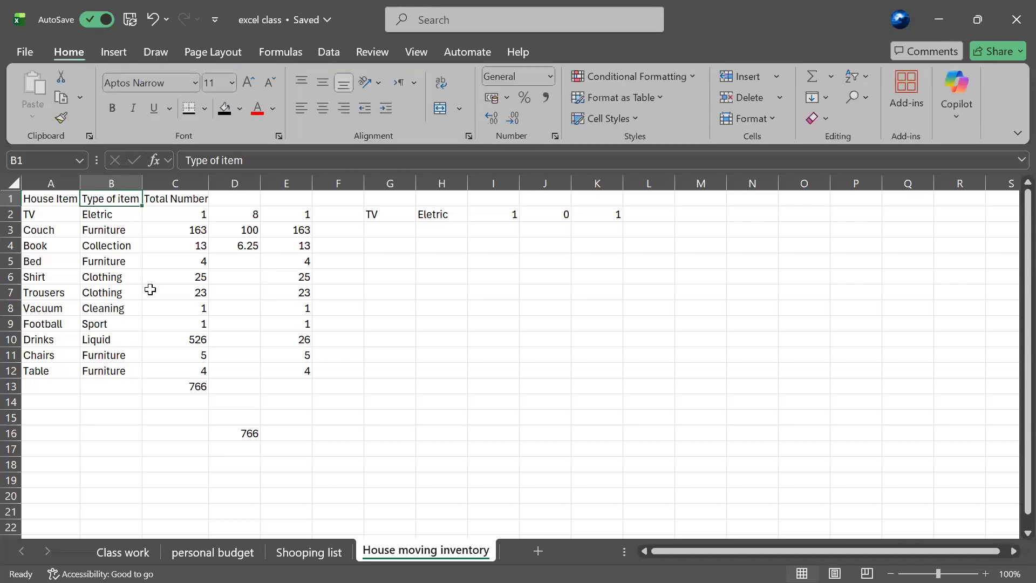
# - Browse the most recently used functions offered for the Book quantity cell C4, without inserting any
pyautogui.click(180, 182)
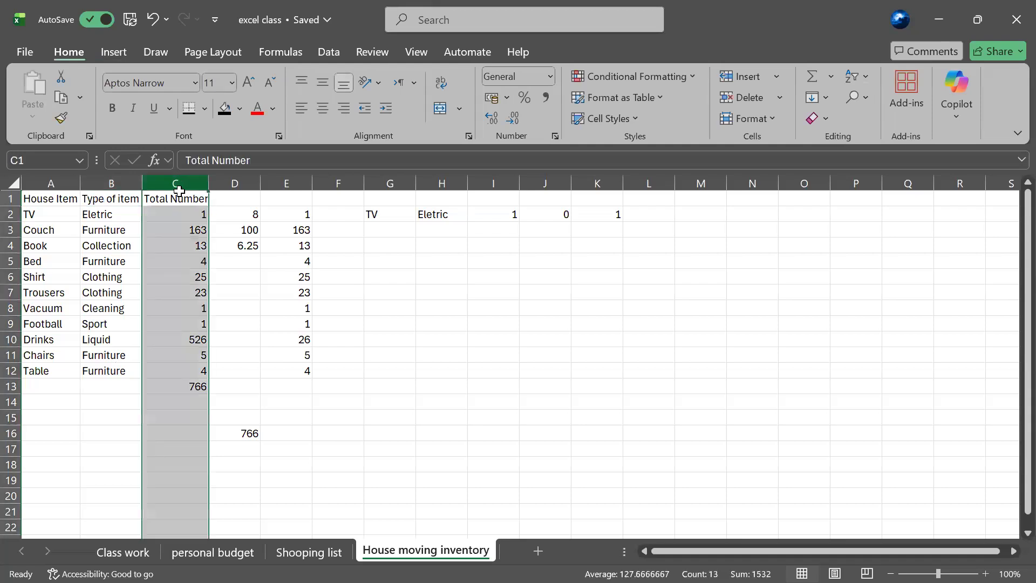
pyautogui.click(180, 197)
pyautogui.click(200, 217)
pyautogui.click(199, 246)
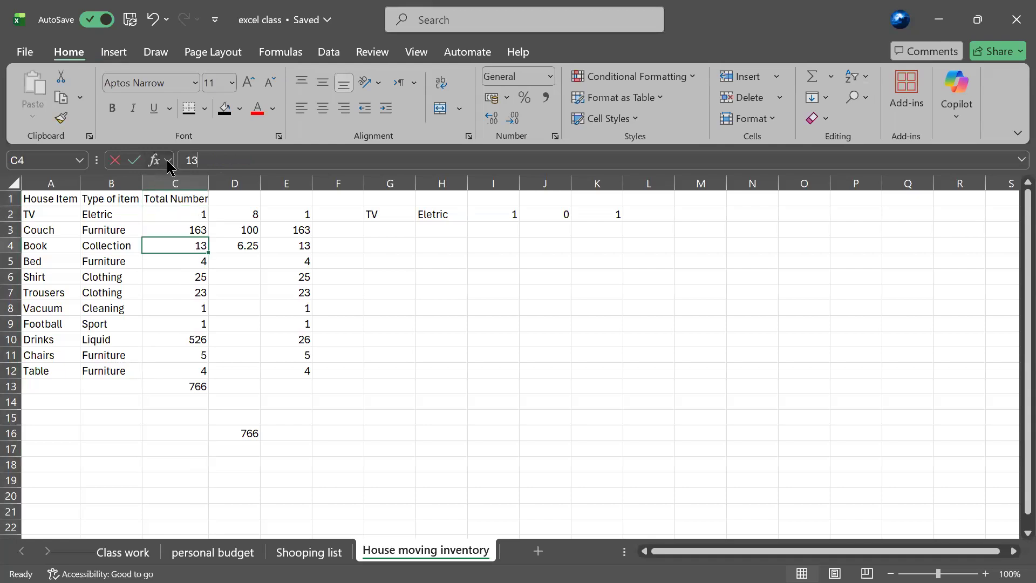
pyautogui.click(165, 161)
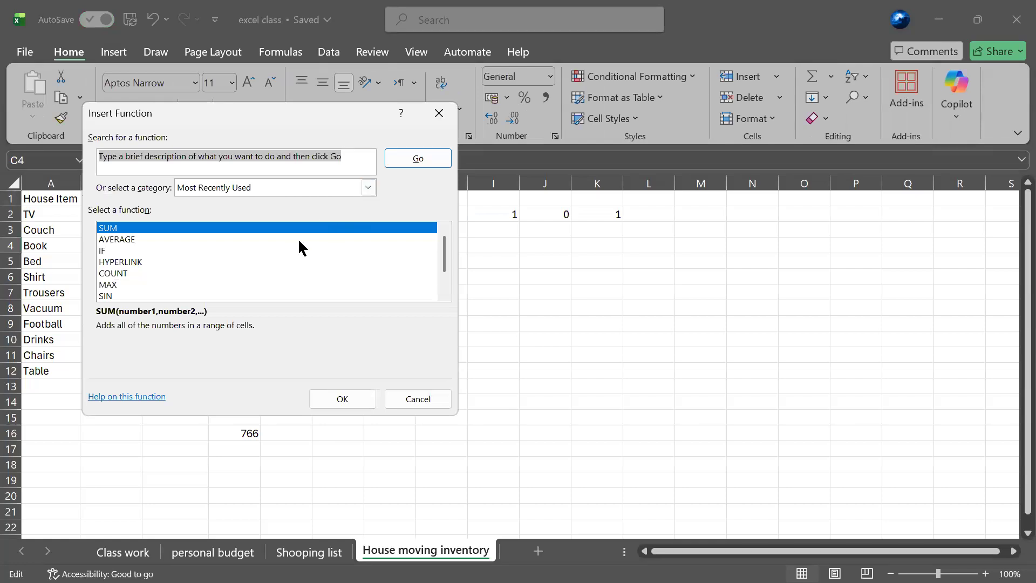
pyautogui.scroll(-1, 445, 279)
pyautogui.scroll(-2, 442, 272)
pyautogui.scroll(3, 436, 248)
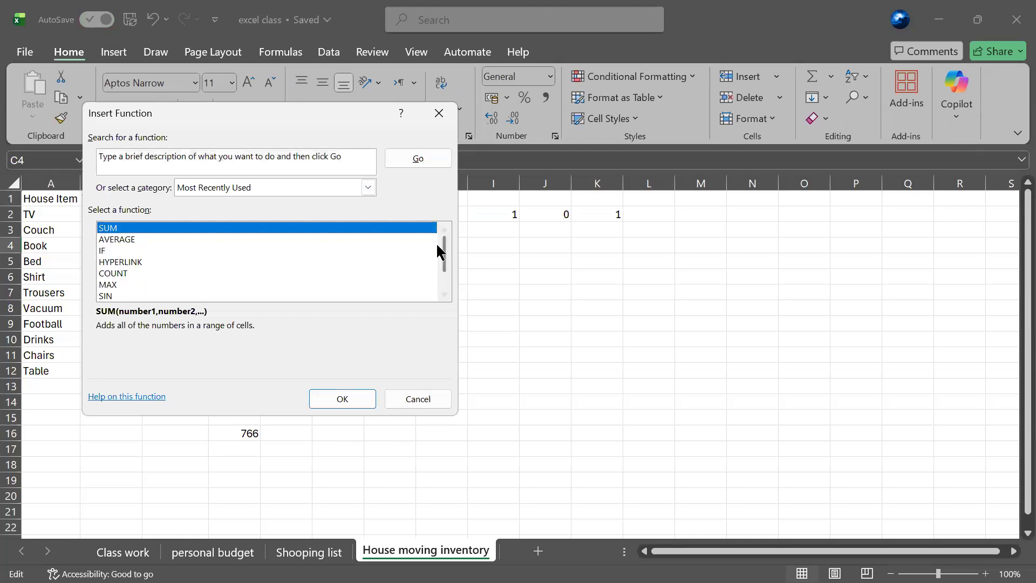
pyautogui.click(439, 114)
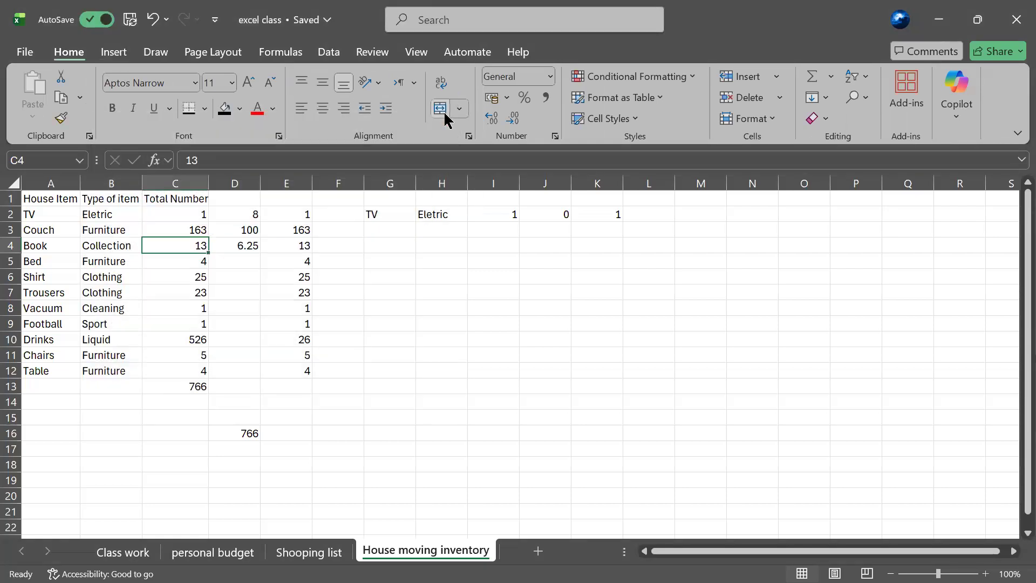